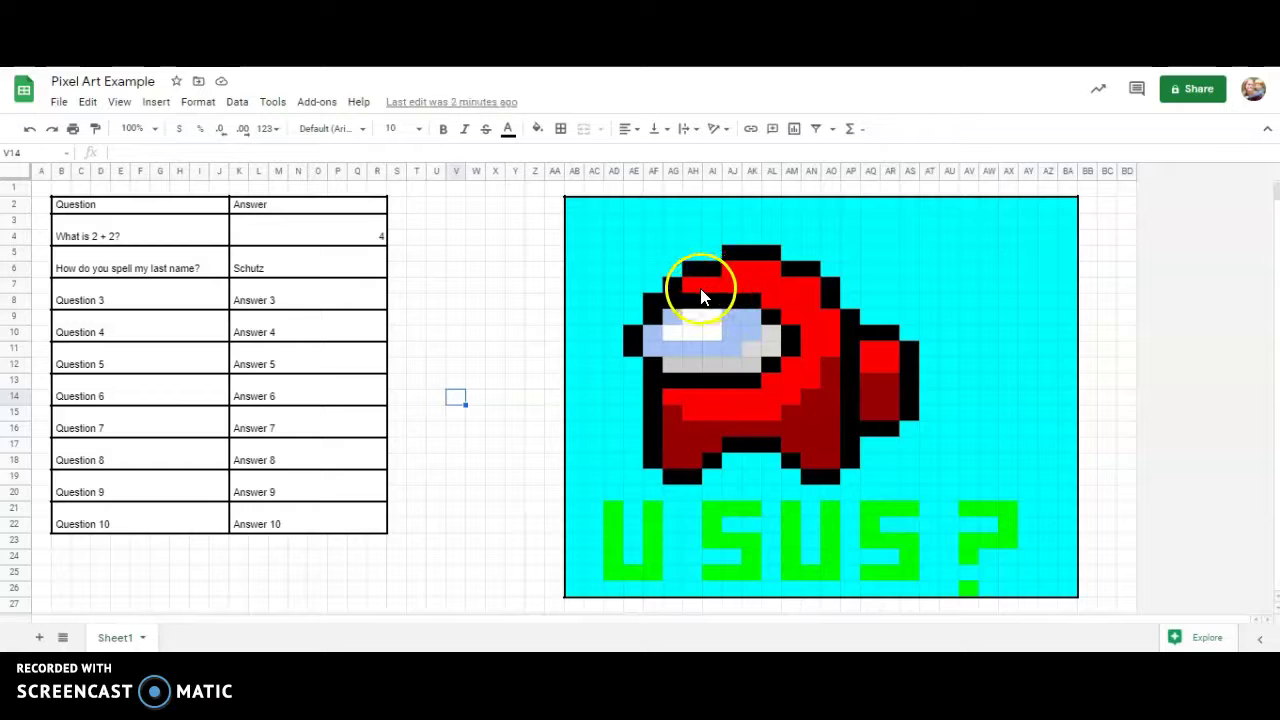
Step: Select a scattered group of bright red cells across the character's head, body and backpack as one multi-cell selection
click(693, 286)
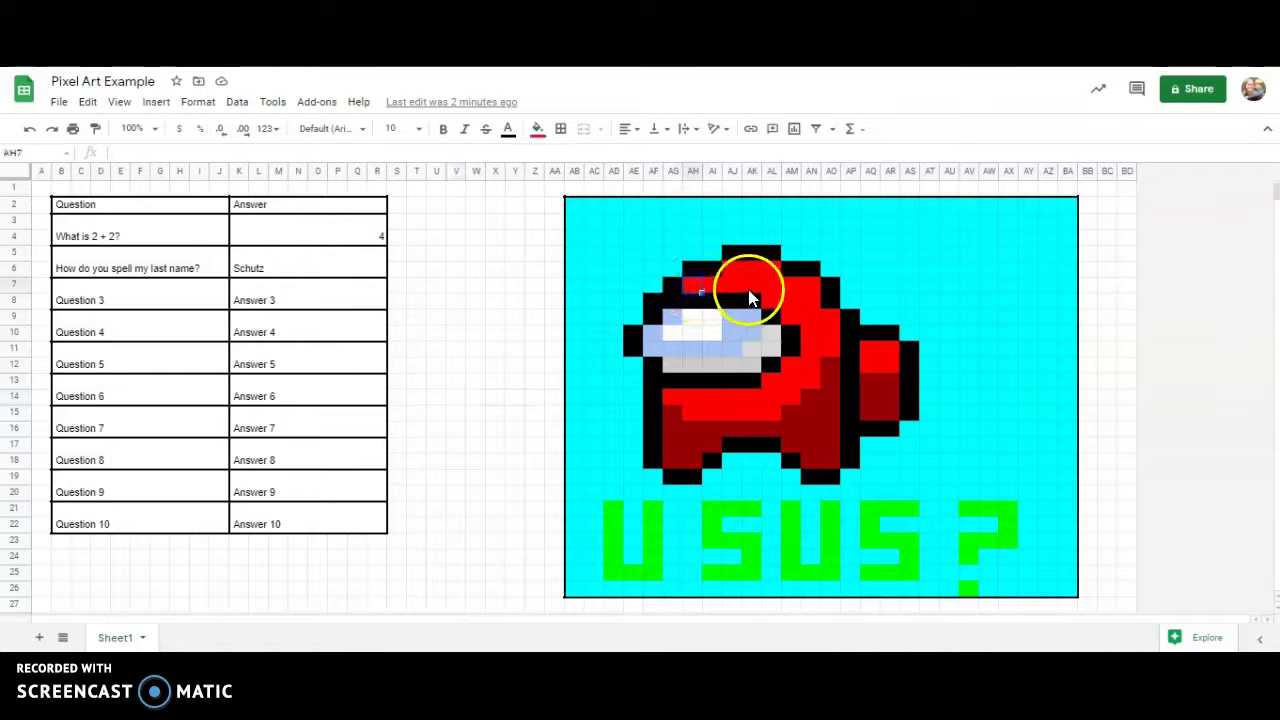
click(733, 270)
click(793, 302)
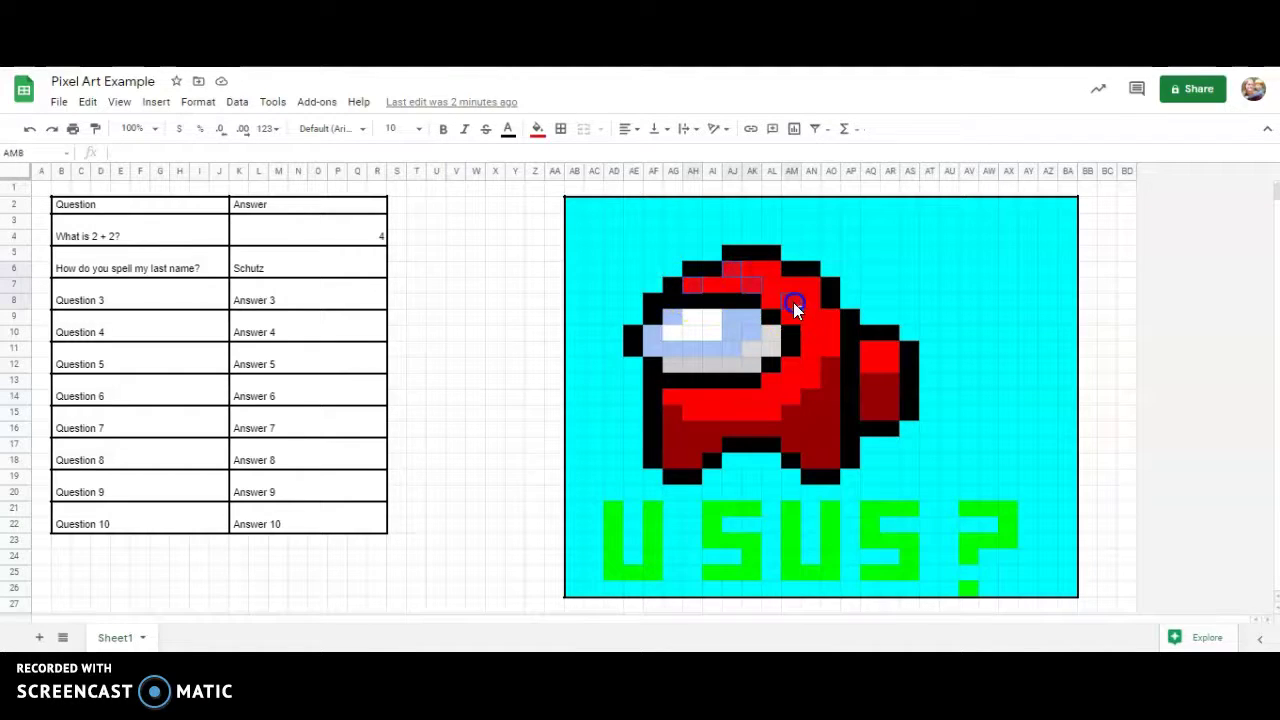
click(812, 298)
click(815, 331)
click(831, 345)
drag(800, 377, 773, 385)
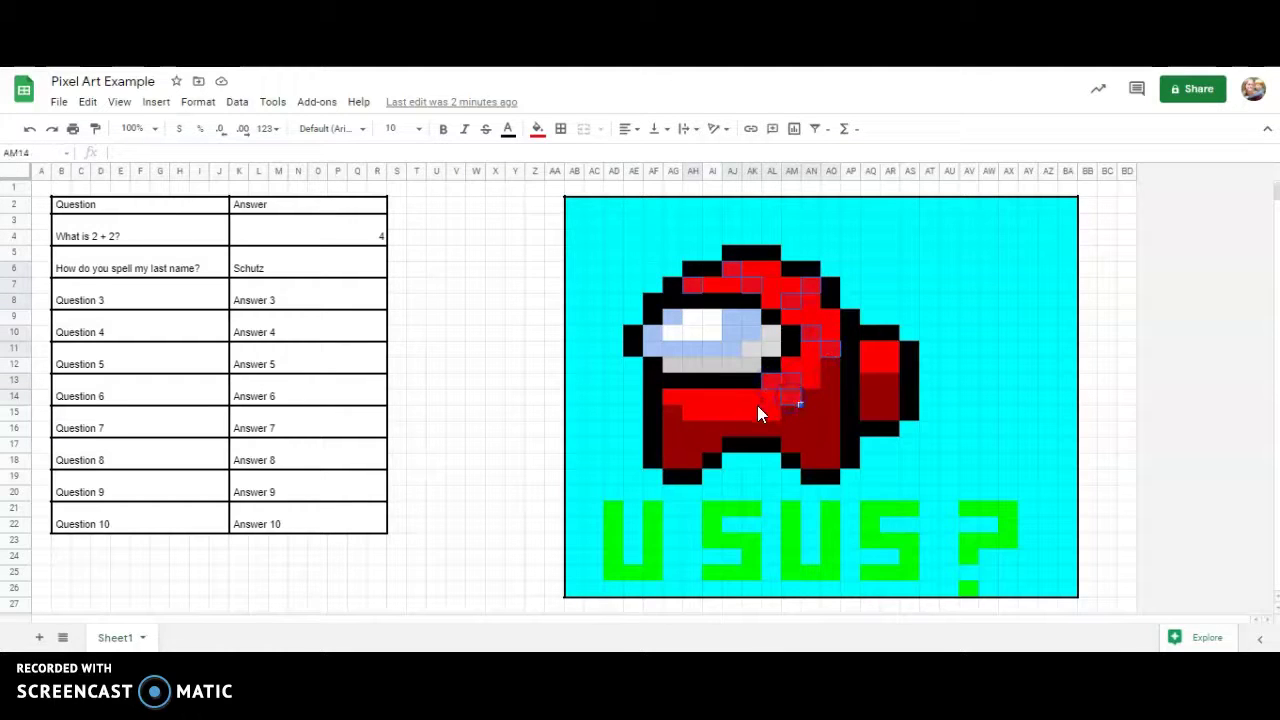
click(726, 408)
ctrl+click(692, 414)
ctrl+click(693, 394)
ctrl+click(672, 398)
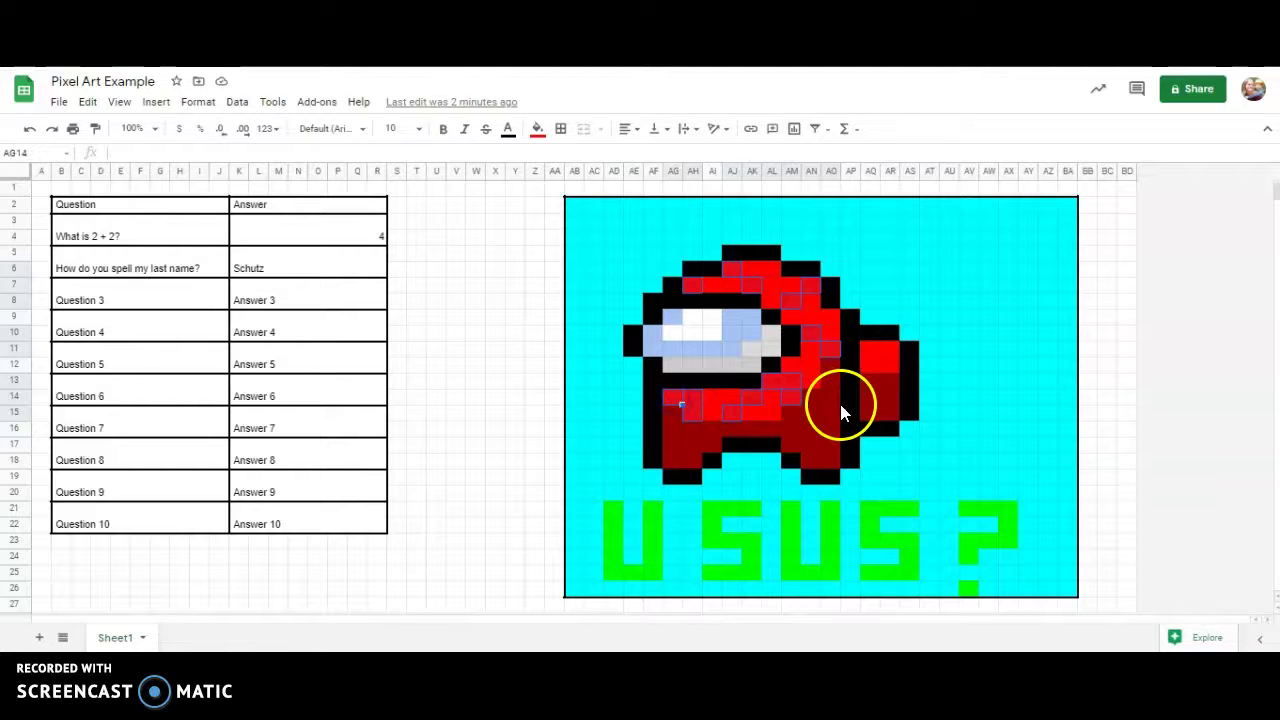
mouse_move(869, 364)
mouse_down()
mouse_move(890, 367)
mouse_move(871, 357)
mouse_up()
ctrl+click(886, 347)
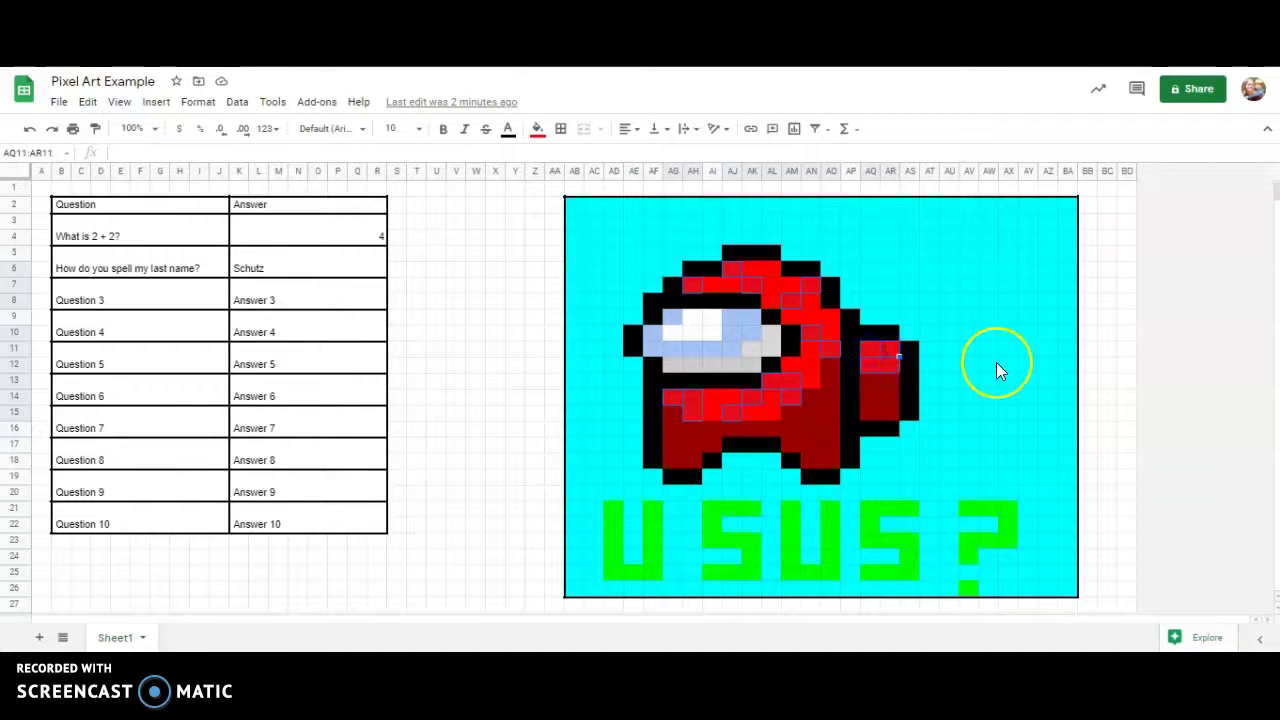
Step: Start a single-color conditional format rule for the selected red cells, with the condition "Custom formula is"
click(198, 102)
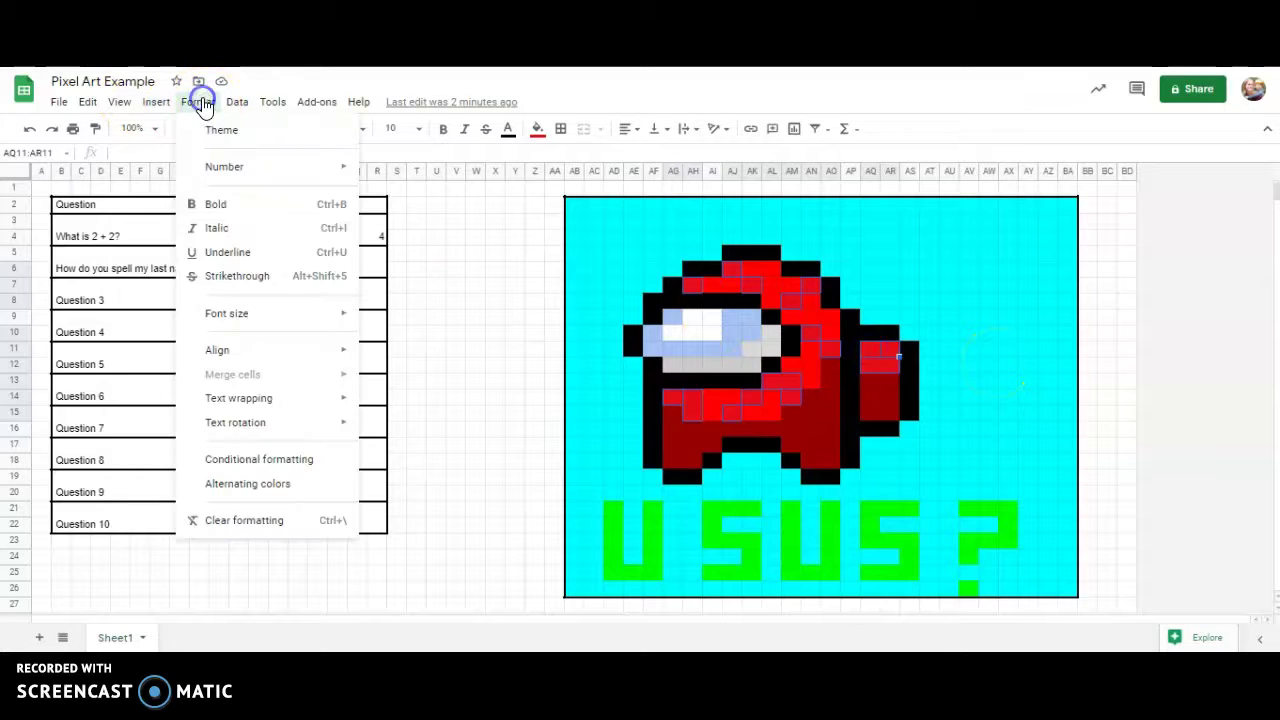
click(229, 459)
click(1158, 246)
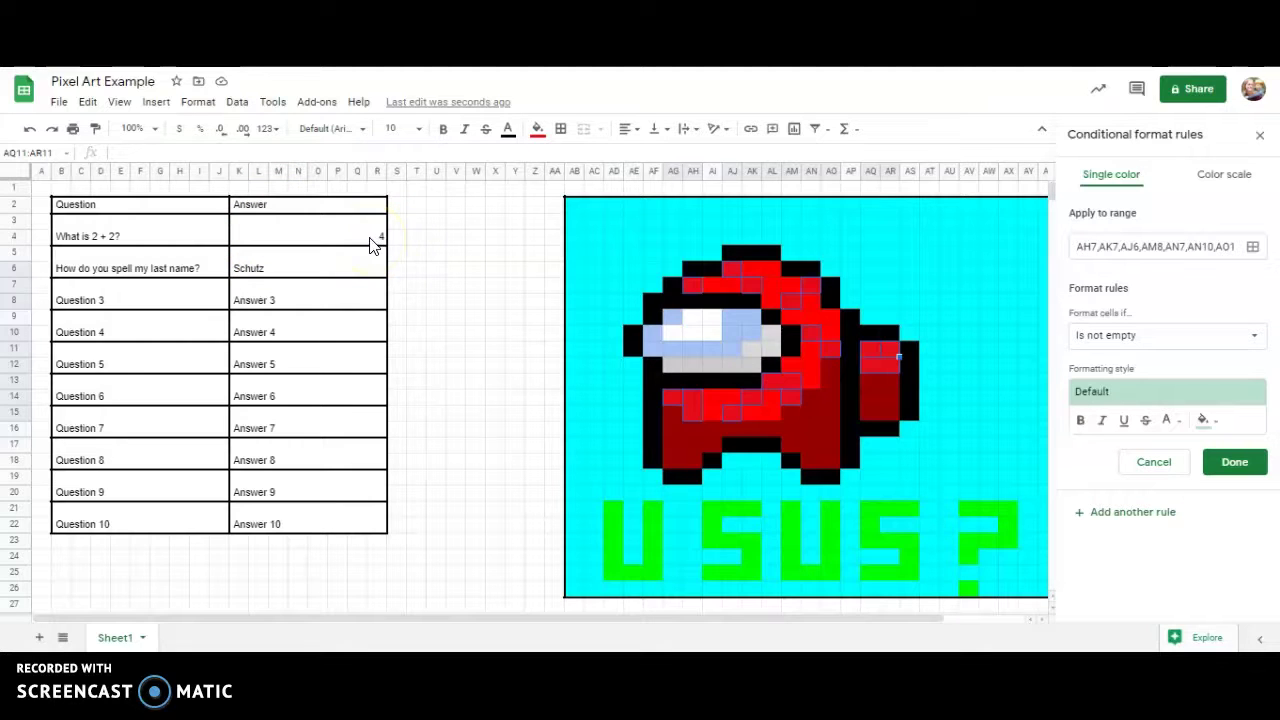
click(1175, 333)
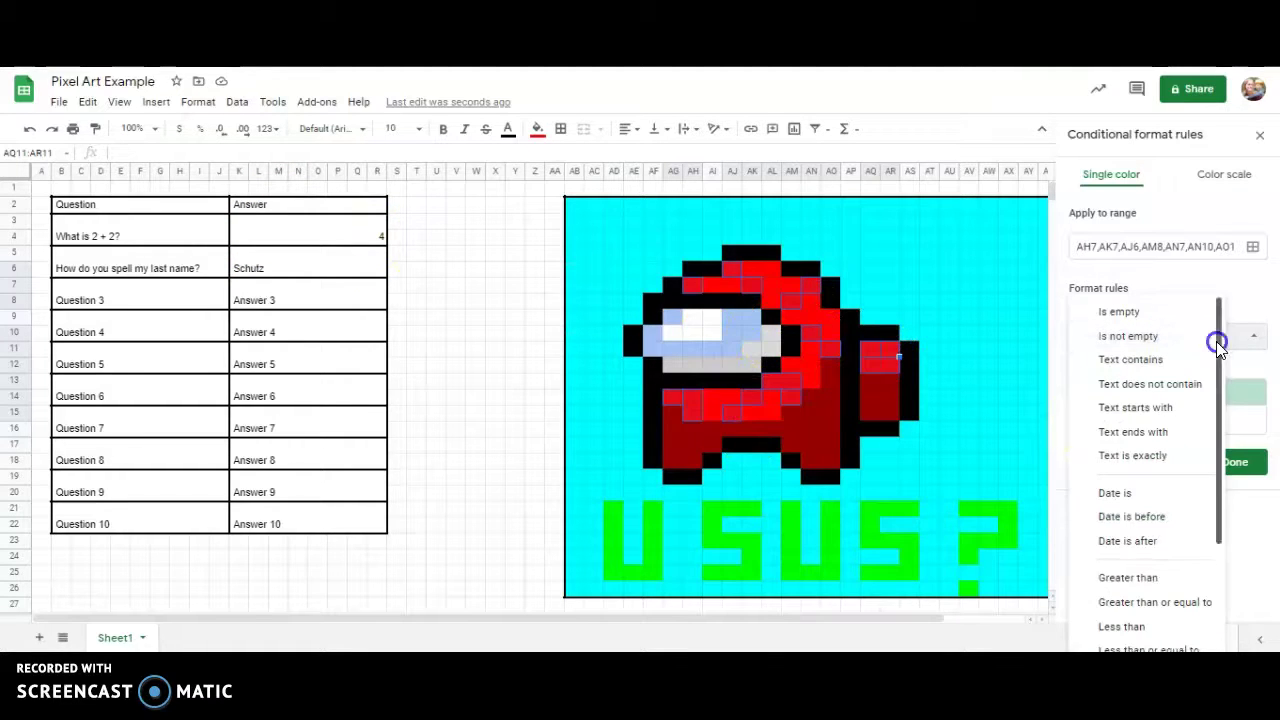
drag(1218, 345, 1220, 474)
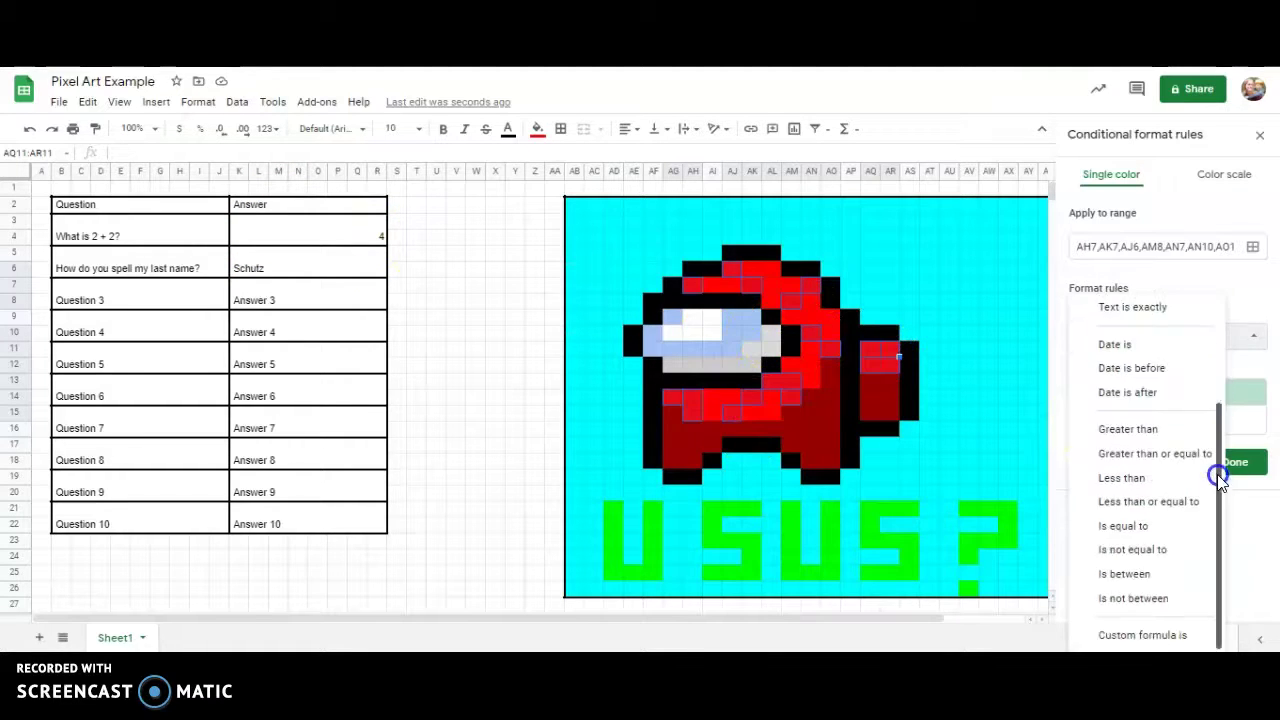
click(1142, 635)
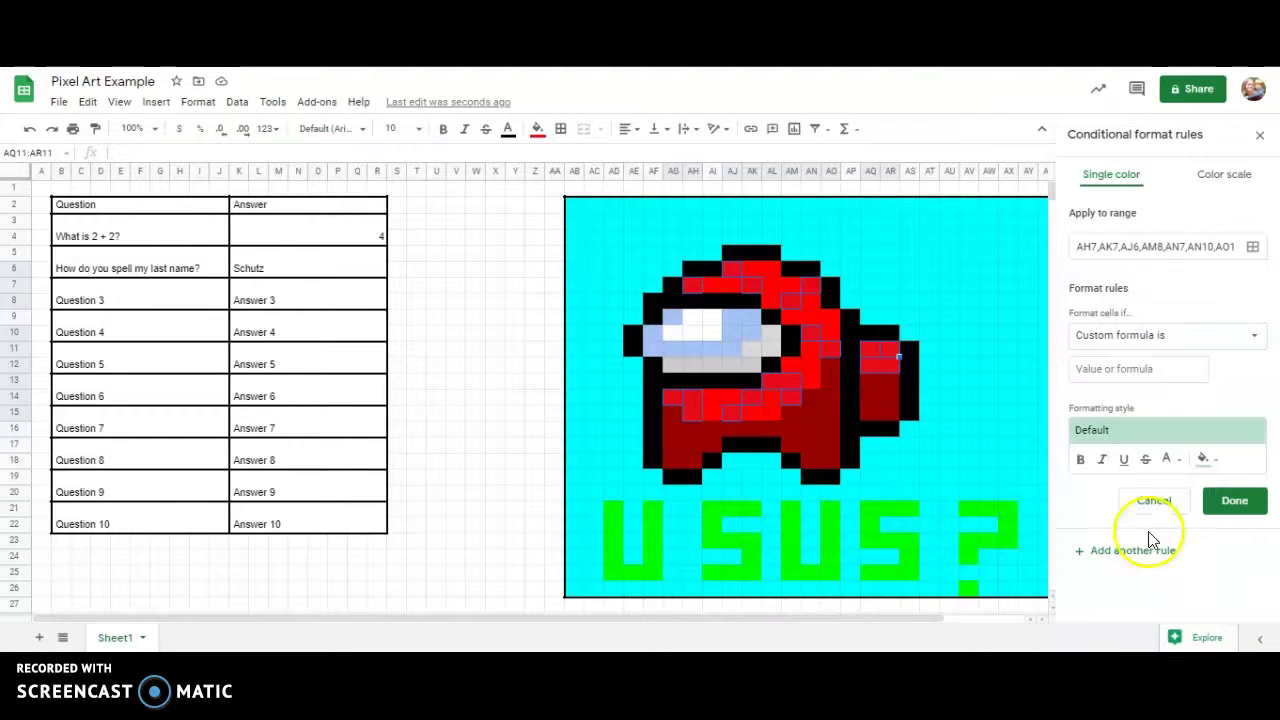
Step: Enter the rule formula =$K$3=4 and set the rule's fill color to red
click(1141, 367)
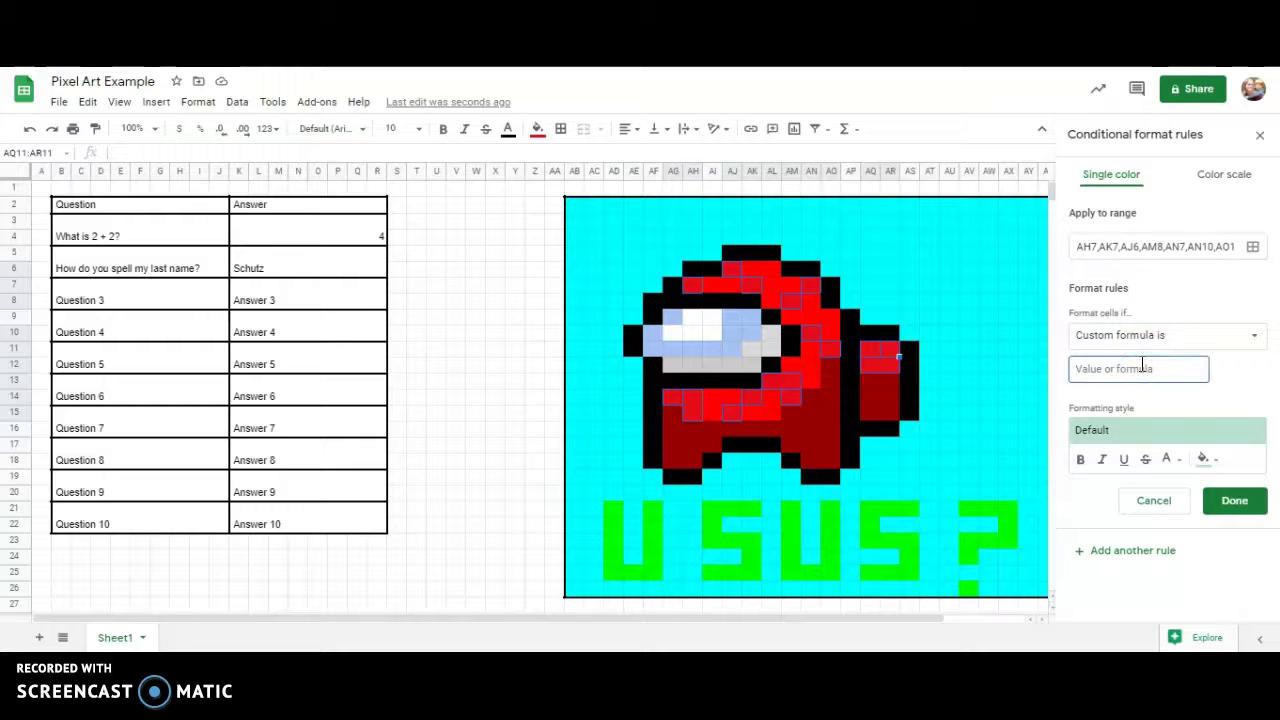
text(=)
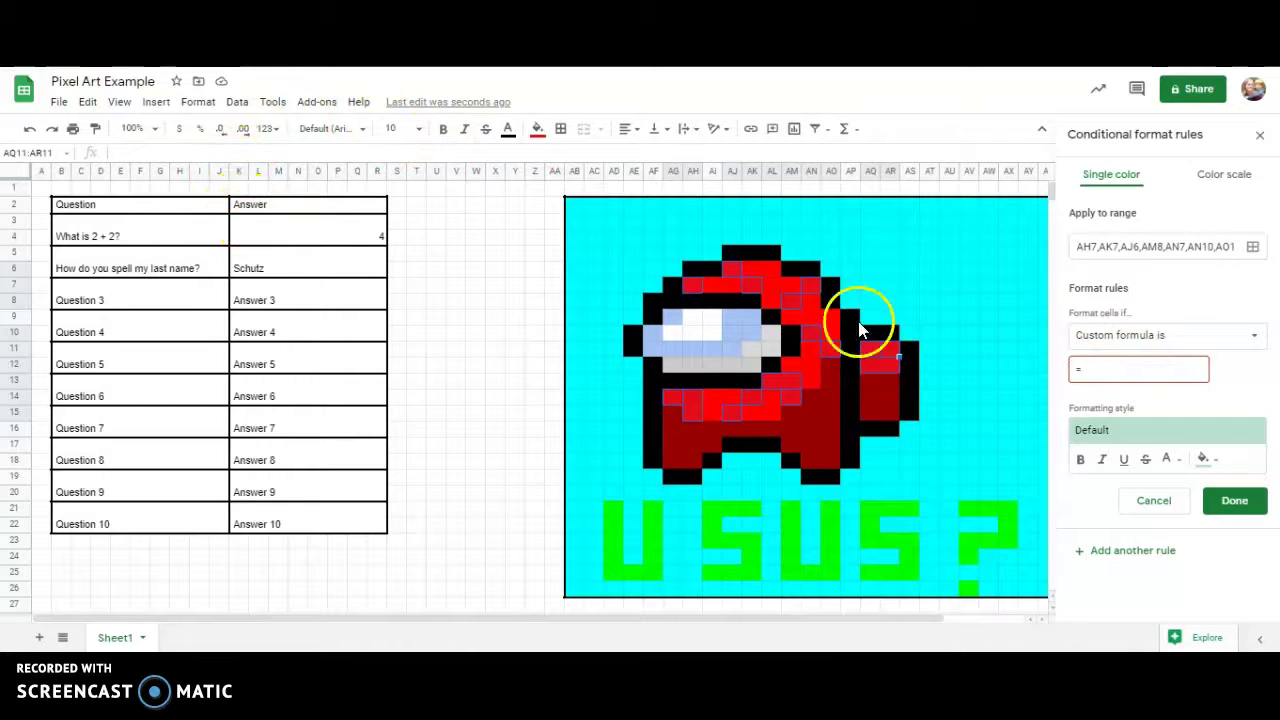
text($K)
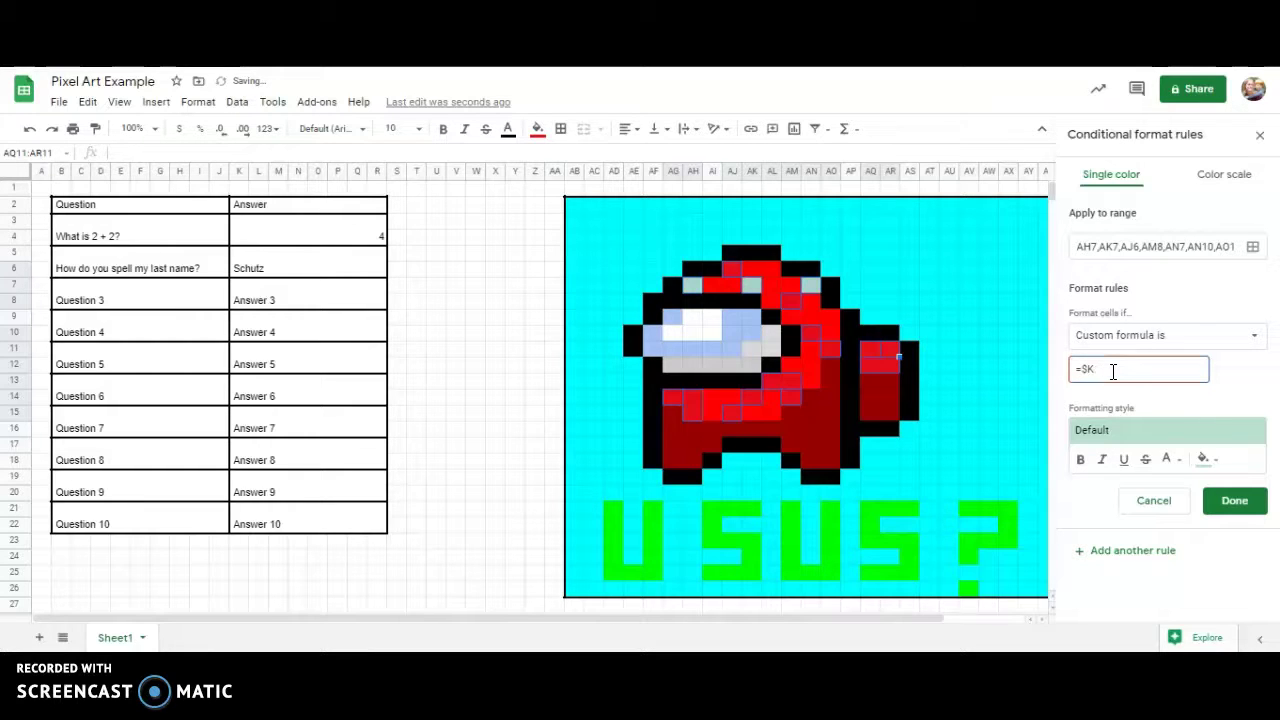
text($3)
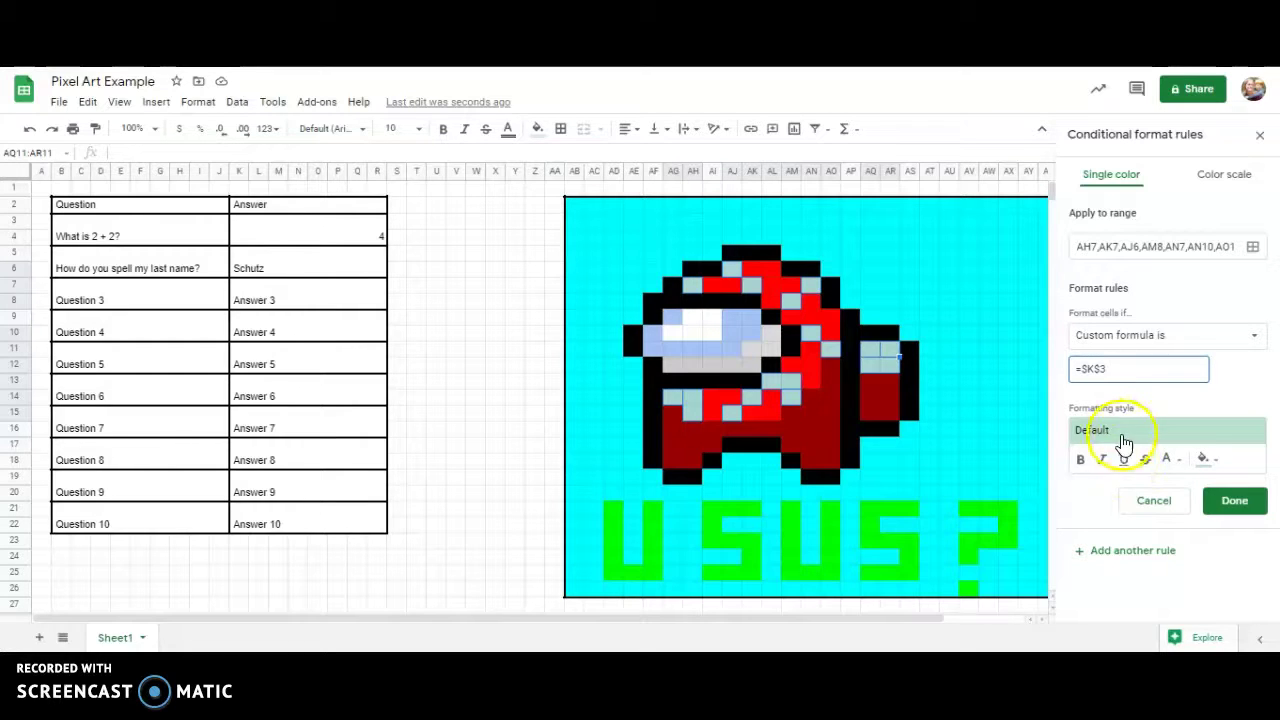
click(1118, 371)
text(=4)
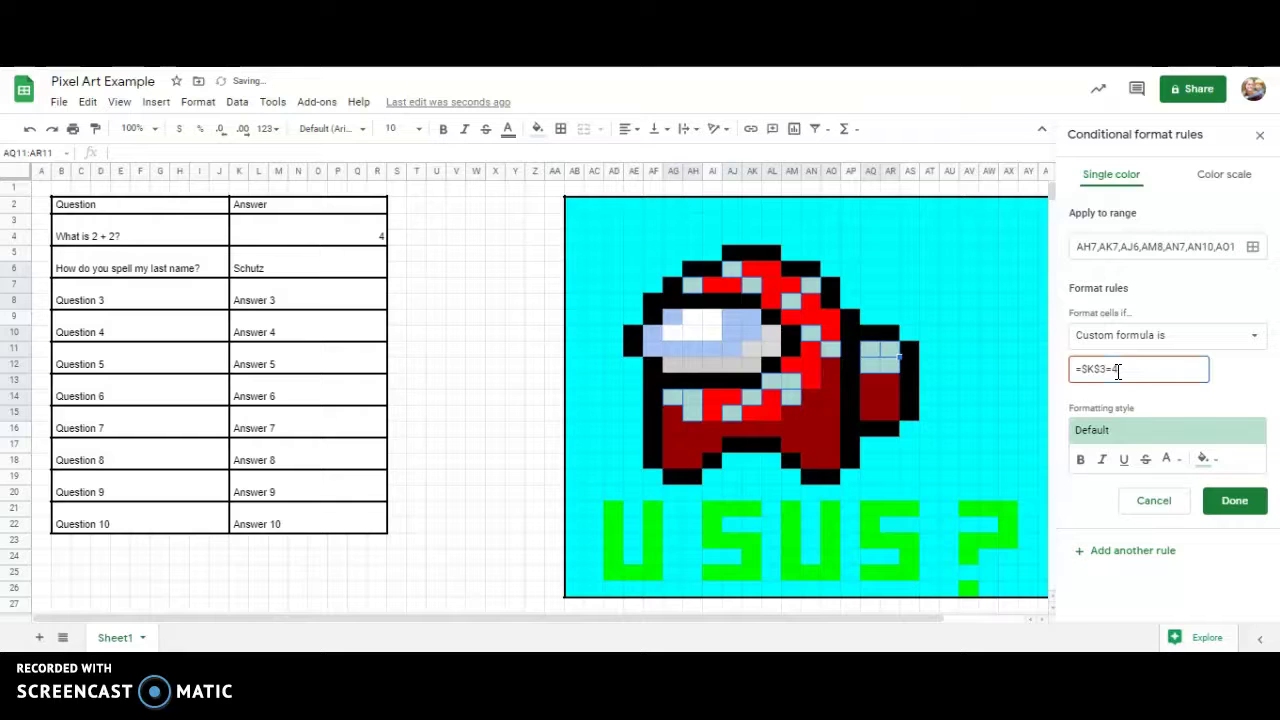
mouse_move(1118, 370)
mouse_down()
mouse_move(1104, 364)
mouse_move(1131, 369)
mouse_up()
click(1113, 369)
double_click(1113, 369)
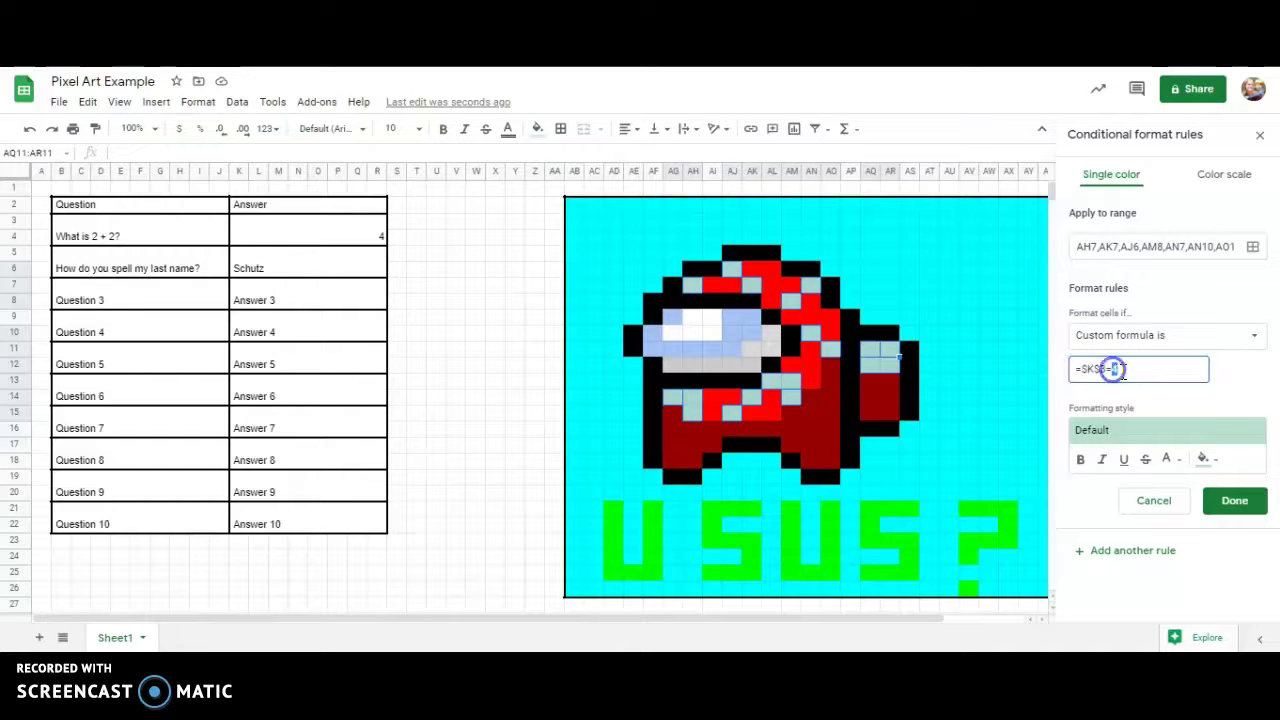
click(1205, 467)
click(1075, 265)
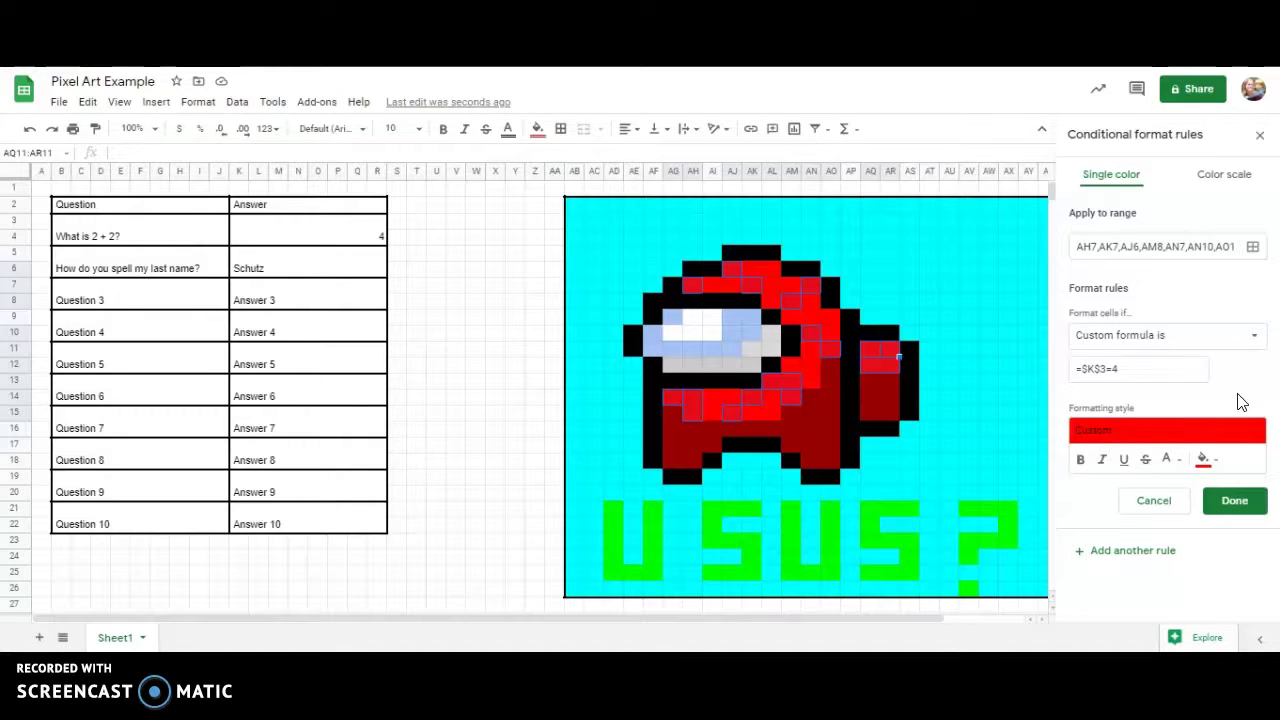
Step: Set the selected cells' own fill color to white and save the conditional format rule
click(537, 129)
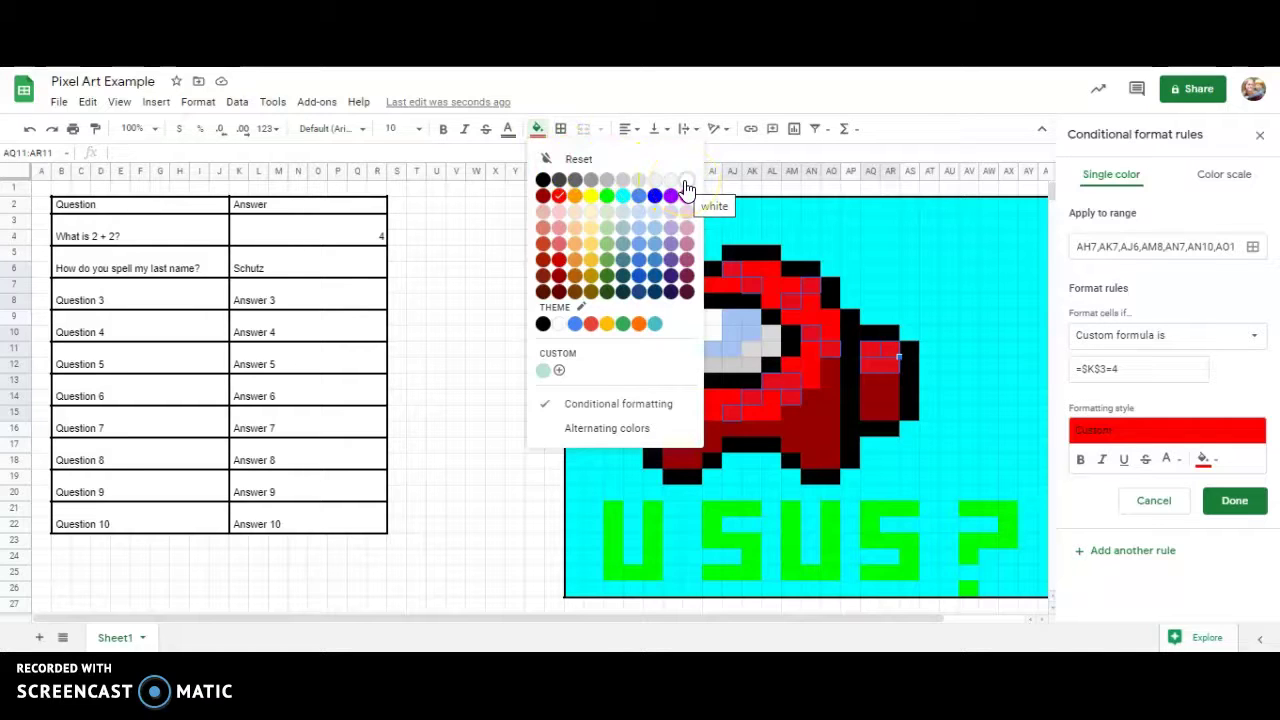
click(537, 131)
click(537, 131)
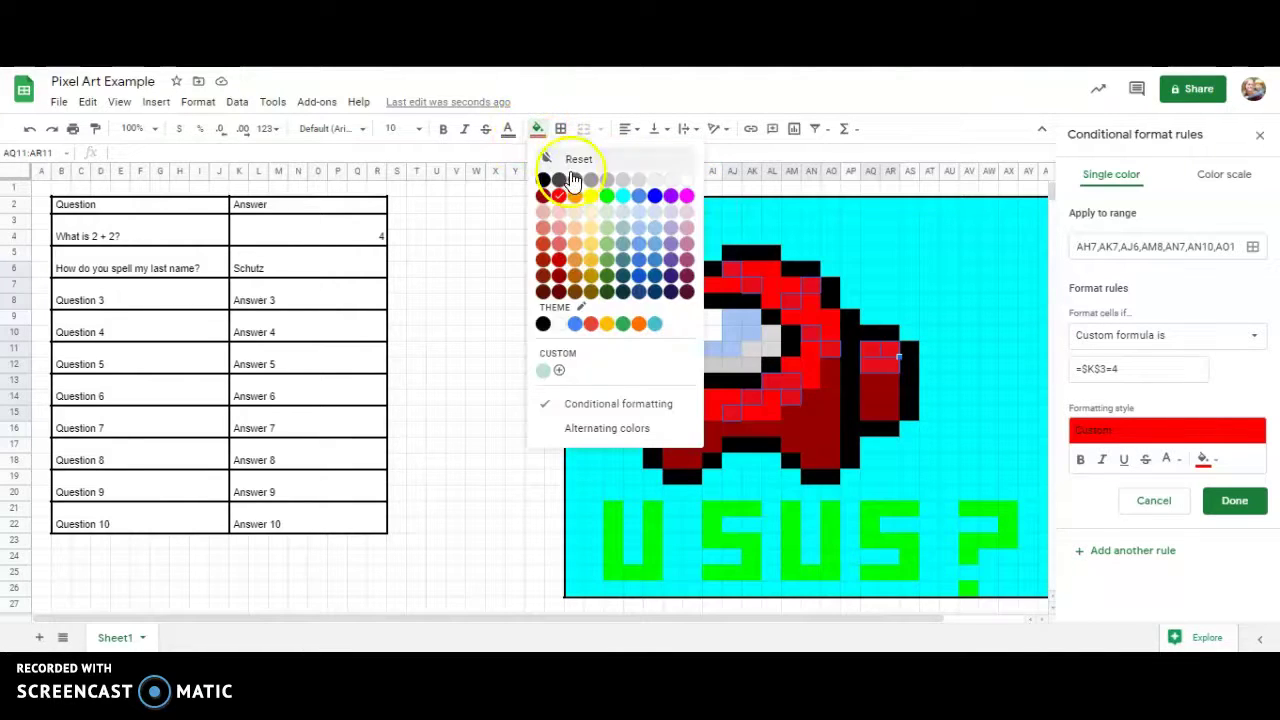
click(689, 186)
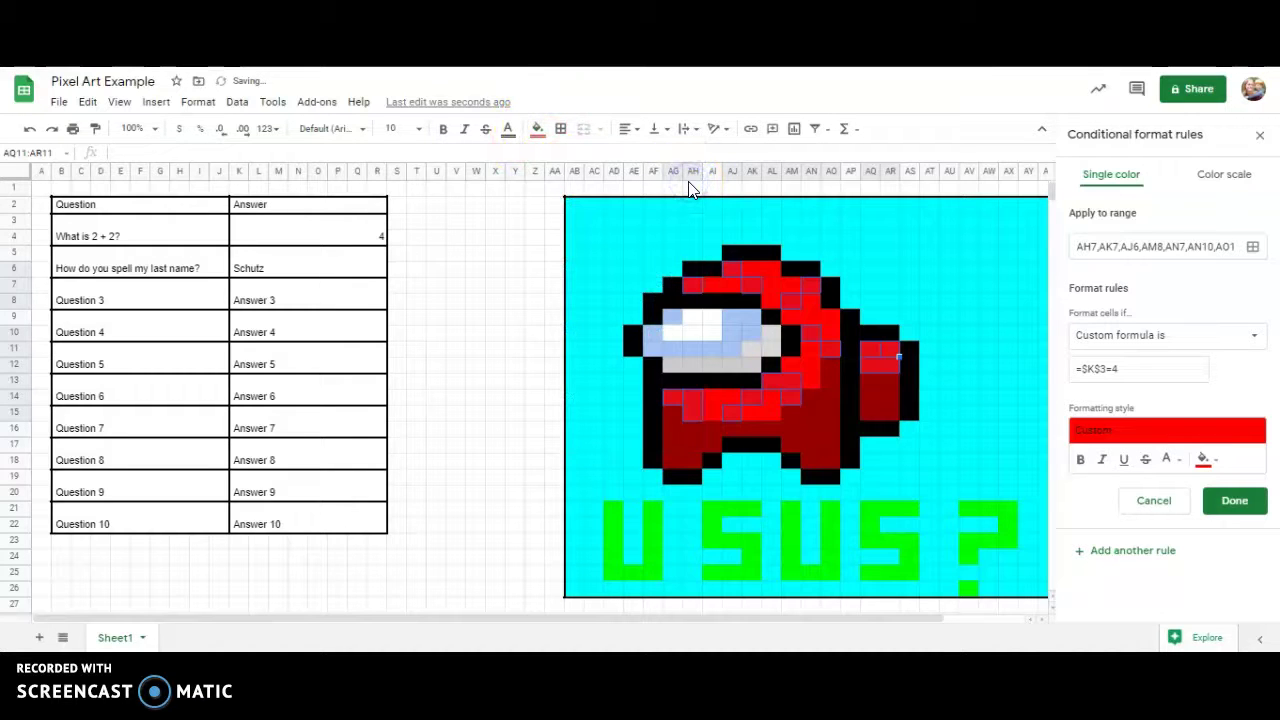
click(1222, 508)
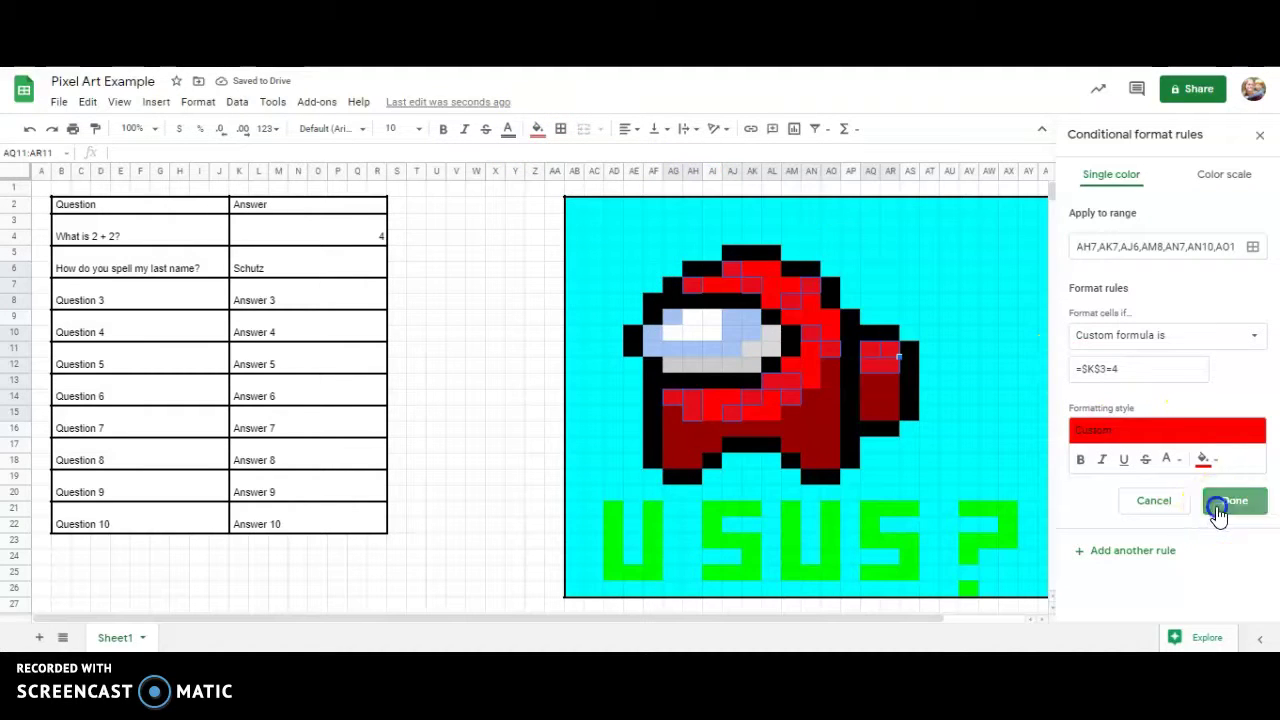
Step: Test the rule by clearing the answer to "What is 2 + 2?", entering 4 again, and clearing it once more
click(338, 241)
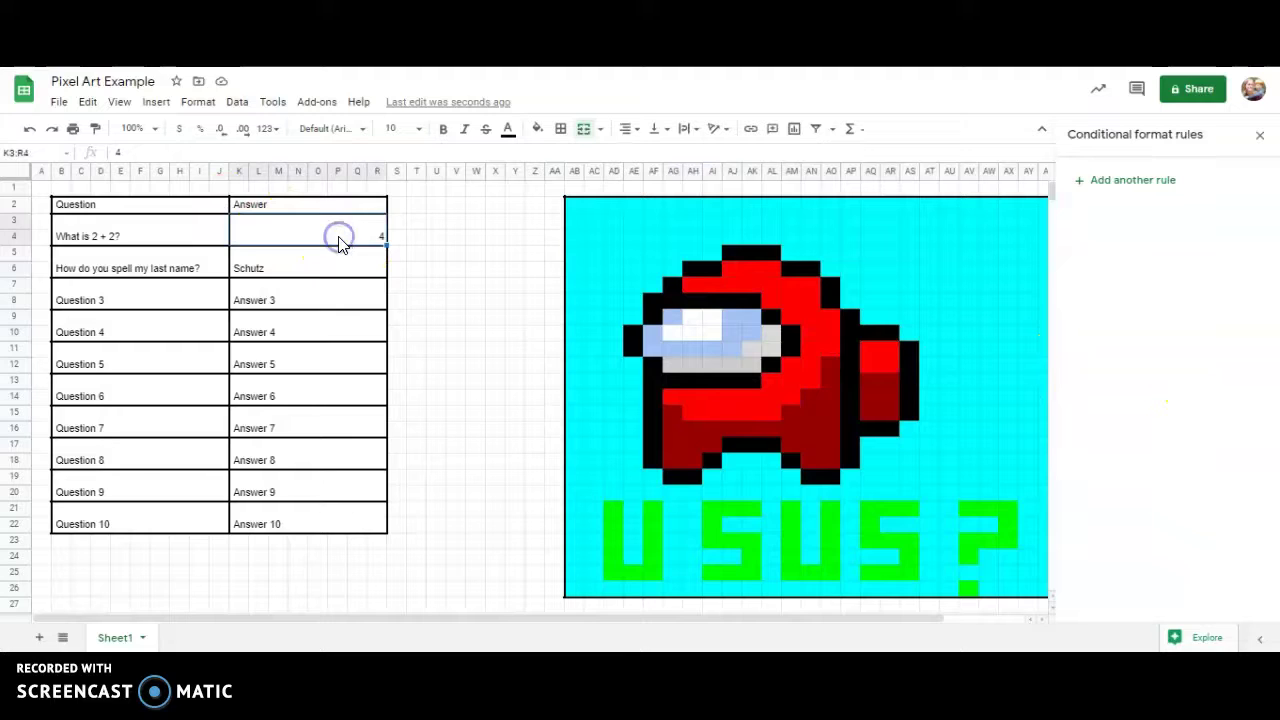
key(Delete)
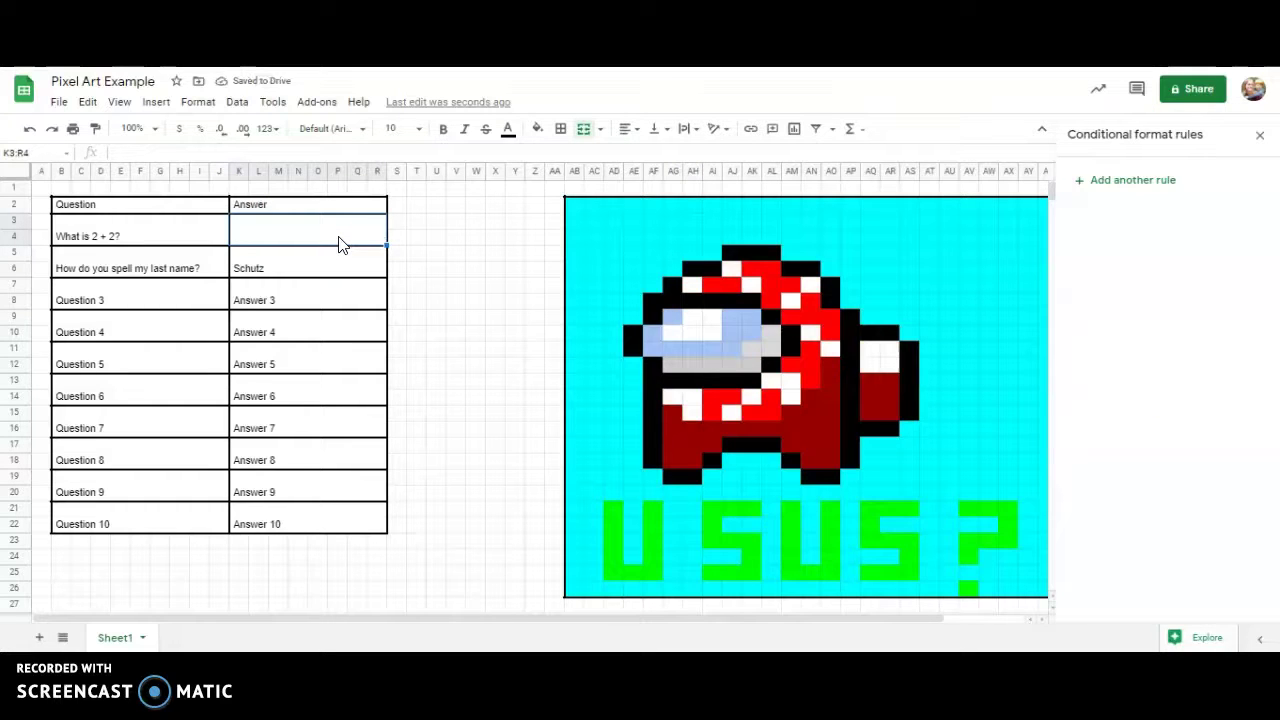
text(4)
key(Return)
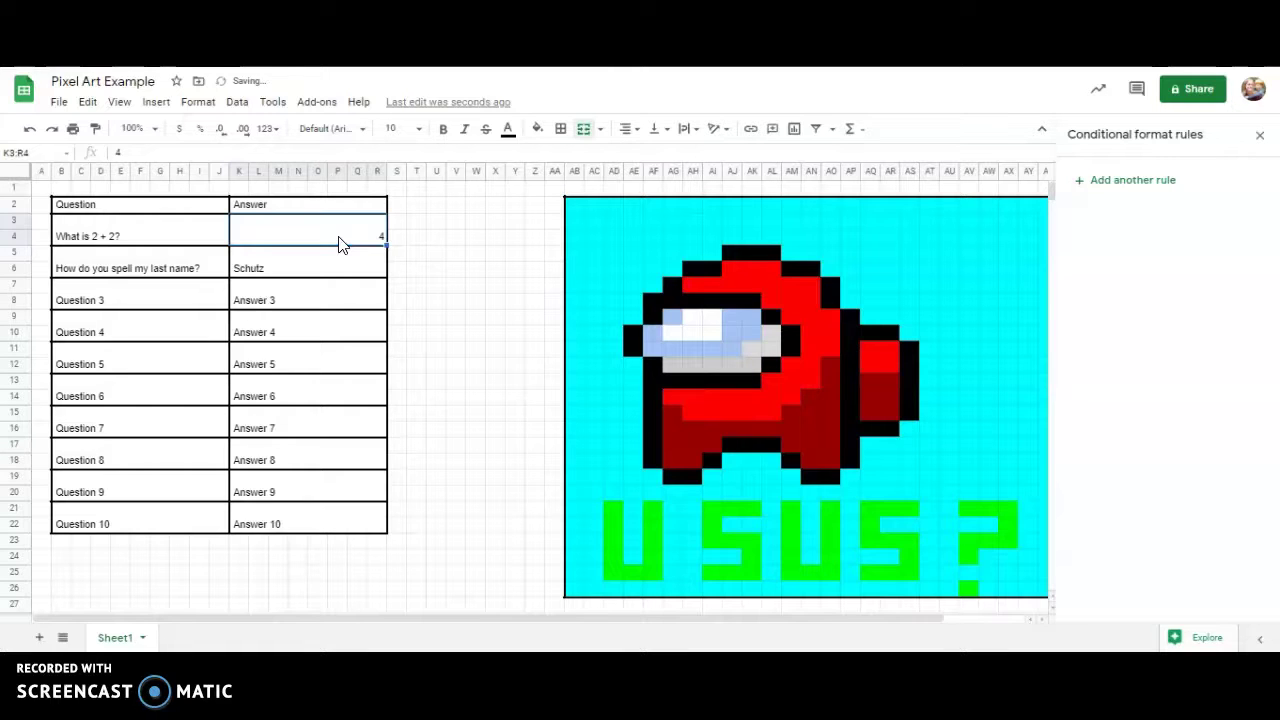
key(Delete)
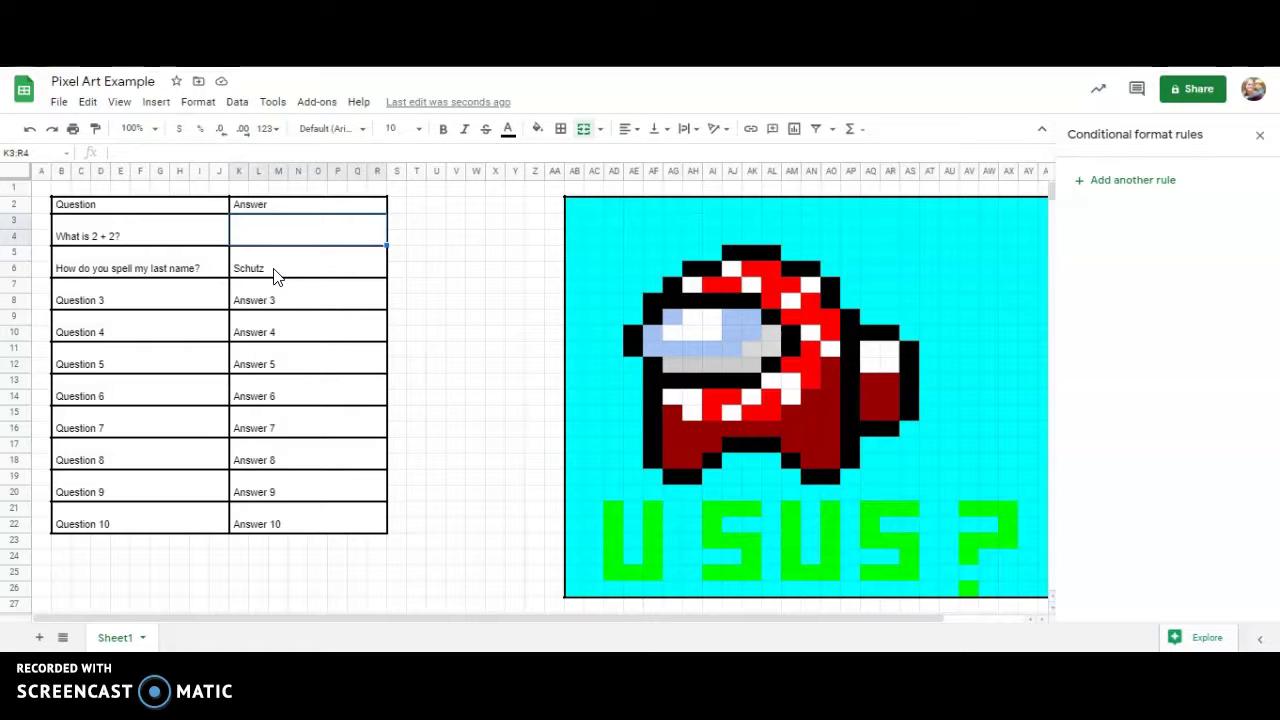
Step: Select all green cells forming the two letters U in the caption under the character
click(617, 514)
key(shift+Down)
key(shift+Down)
key(shift+Down)
key(shift+Down)
click(639, 572)
click(651, 571)
click(651, 552)
drag(651, 541, 649, 533)
click(792, 506)
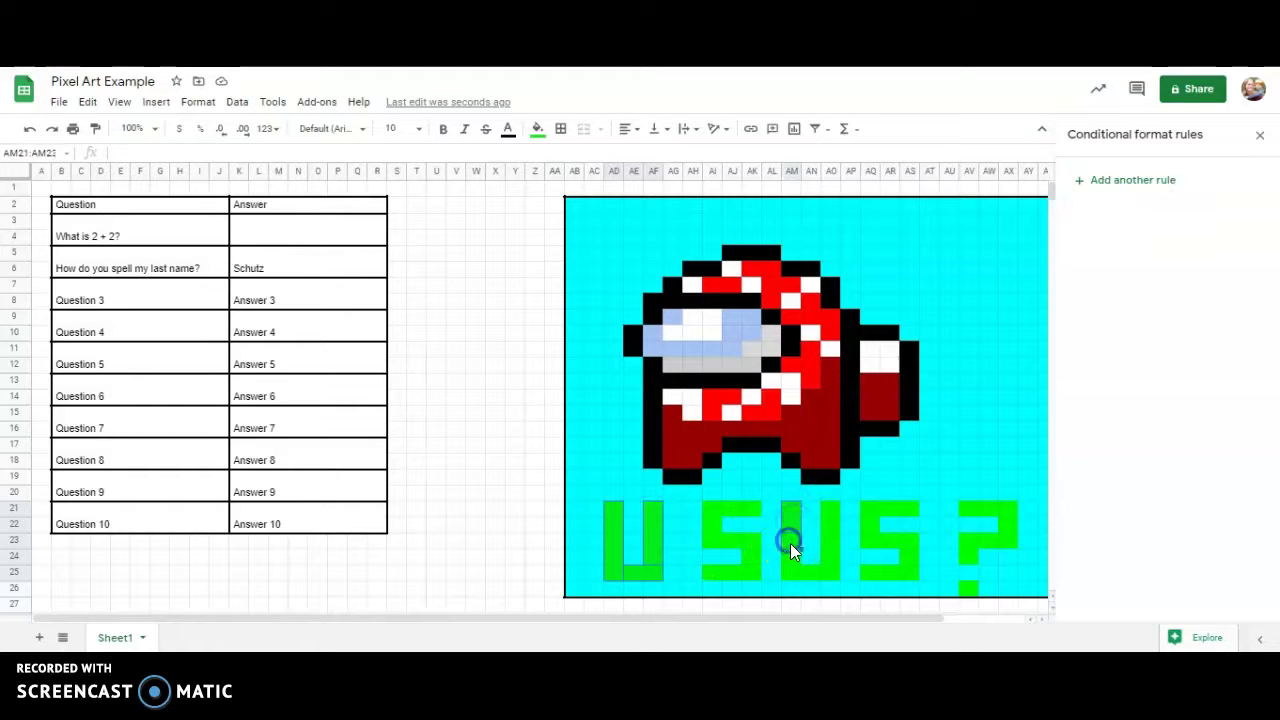
click(812, 568)
drag(826, 570, 827, 510)
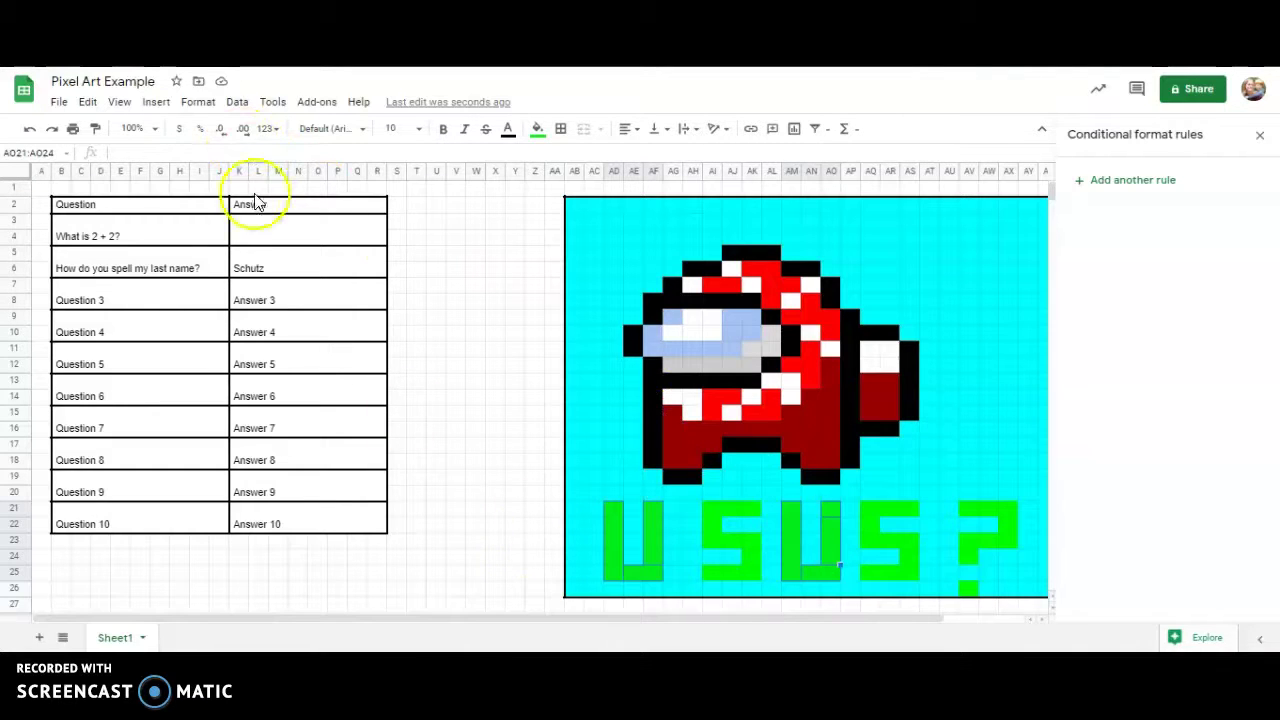
Step: Create a conditional format rule for the selected letter cells, with the condition "Custom formula is"
click(183, 104)
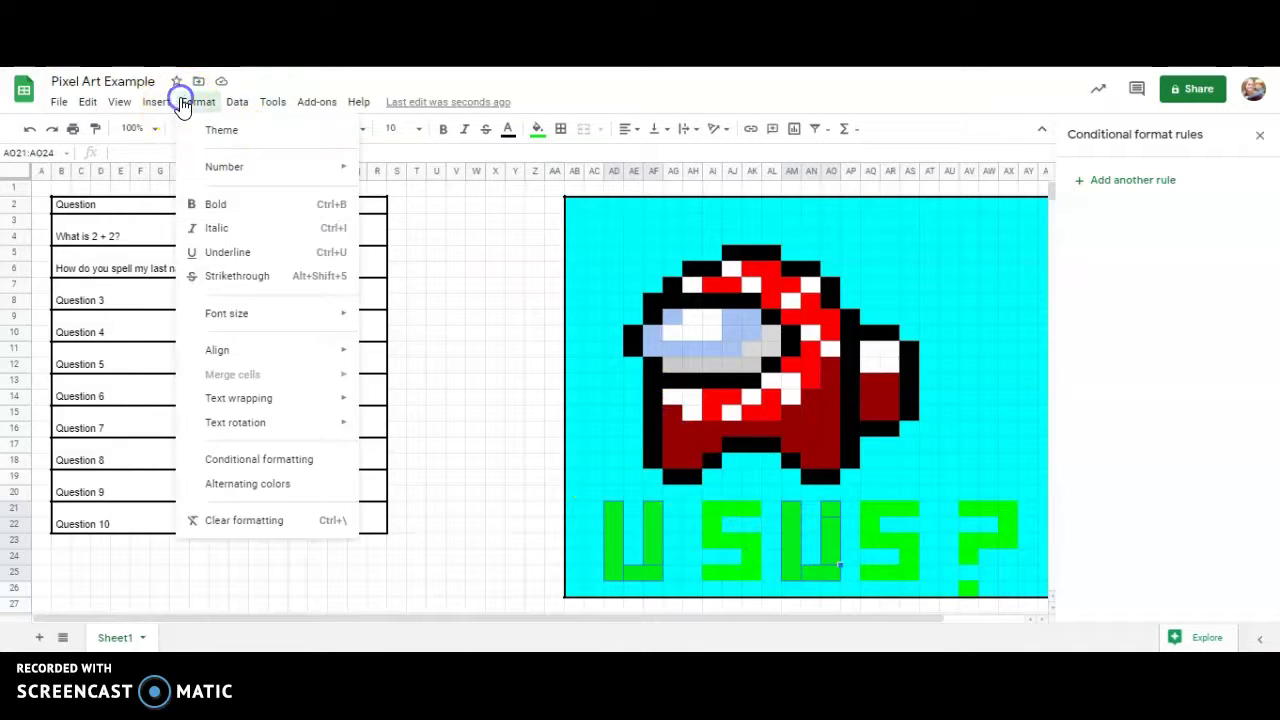
click(250, 464)
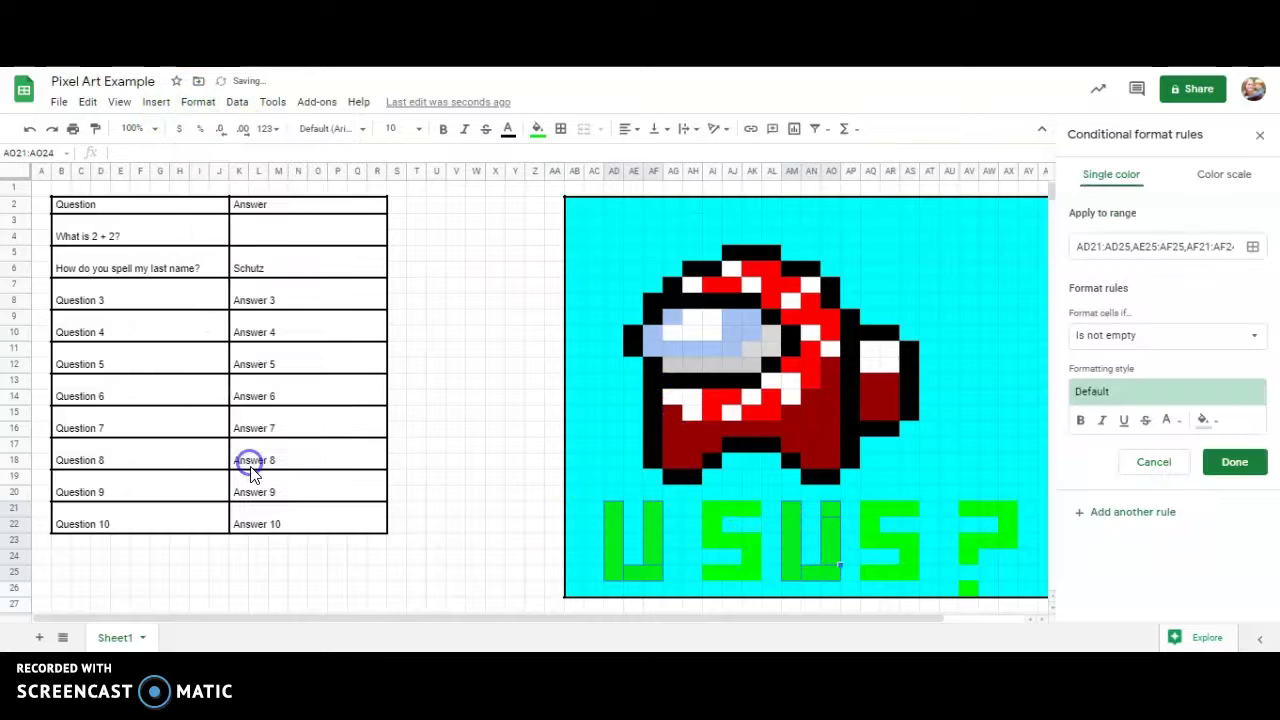
click(1126, 338)
drag(1220, 358, 1217, 512)
click(1145, 634)
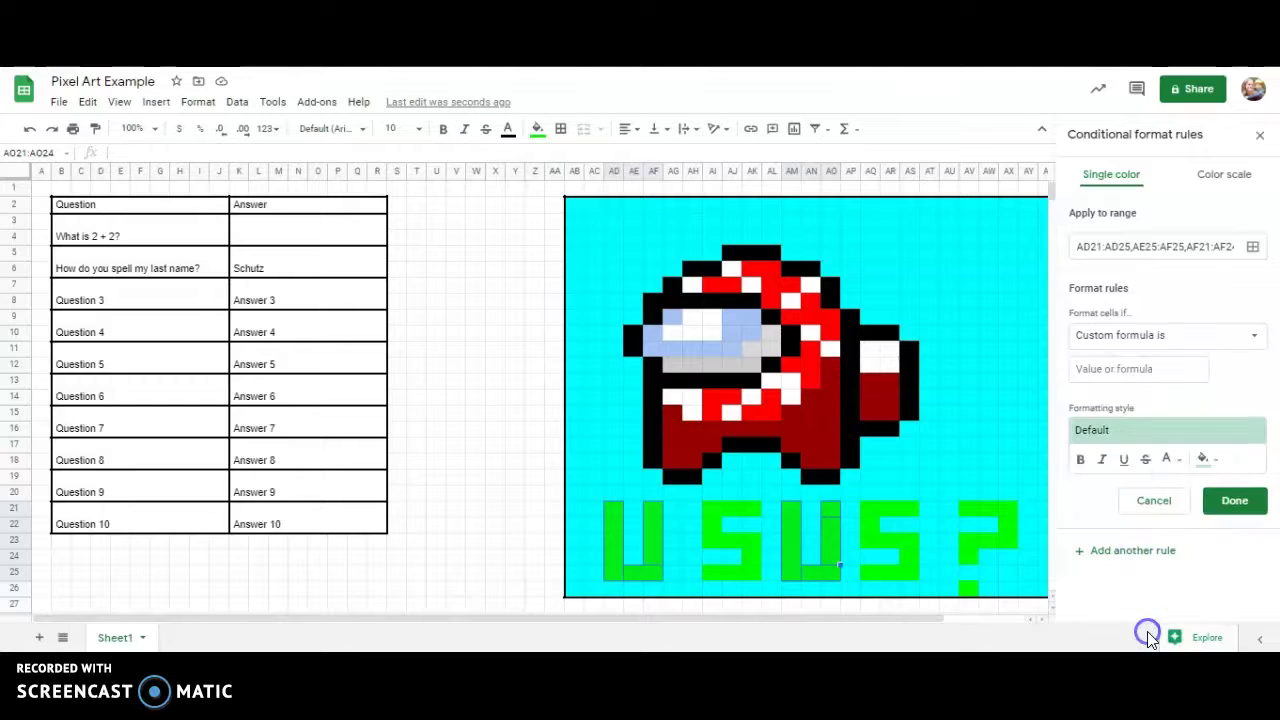
Step: Enter a formula testing whether $K$5 equals the last name from the answer column in double quotes, and set the rule's fill to green
click(1092, 366)
text(=)
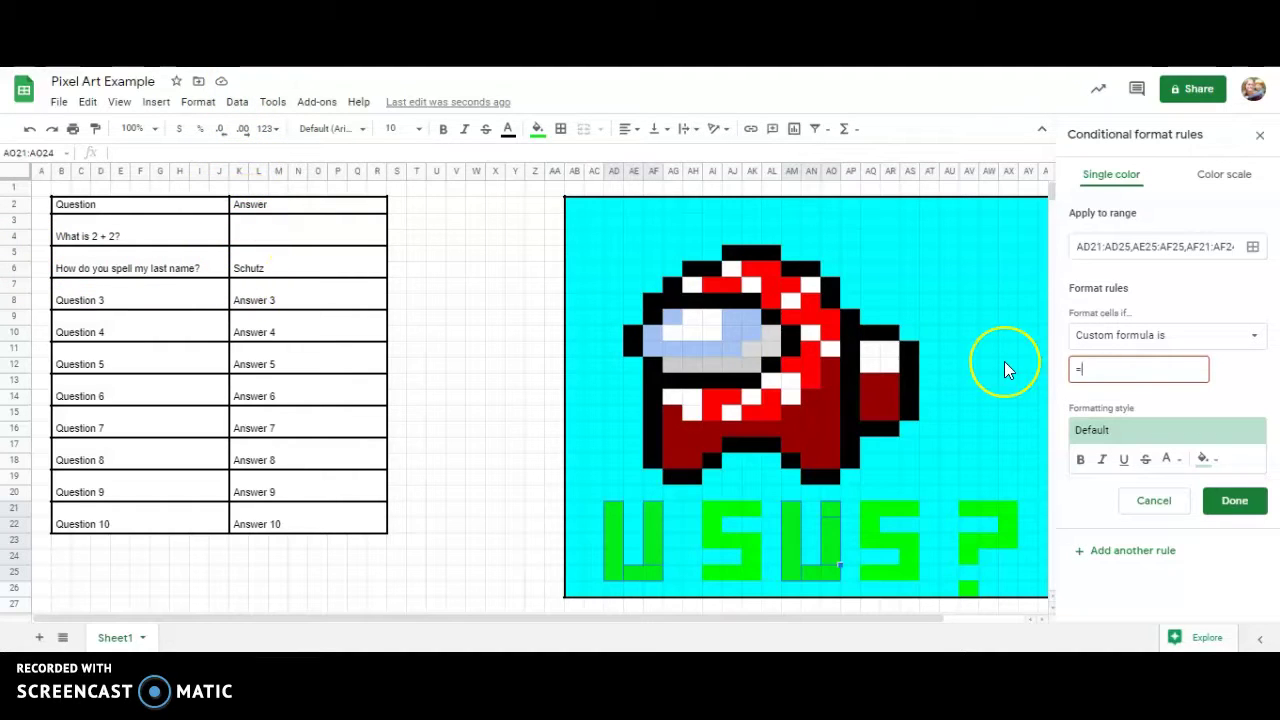
text($K$4)
key(BackSpace)
text(5=)
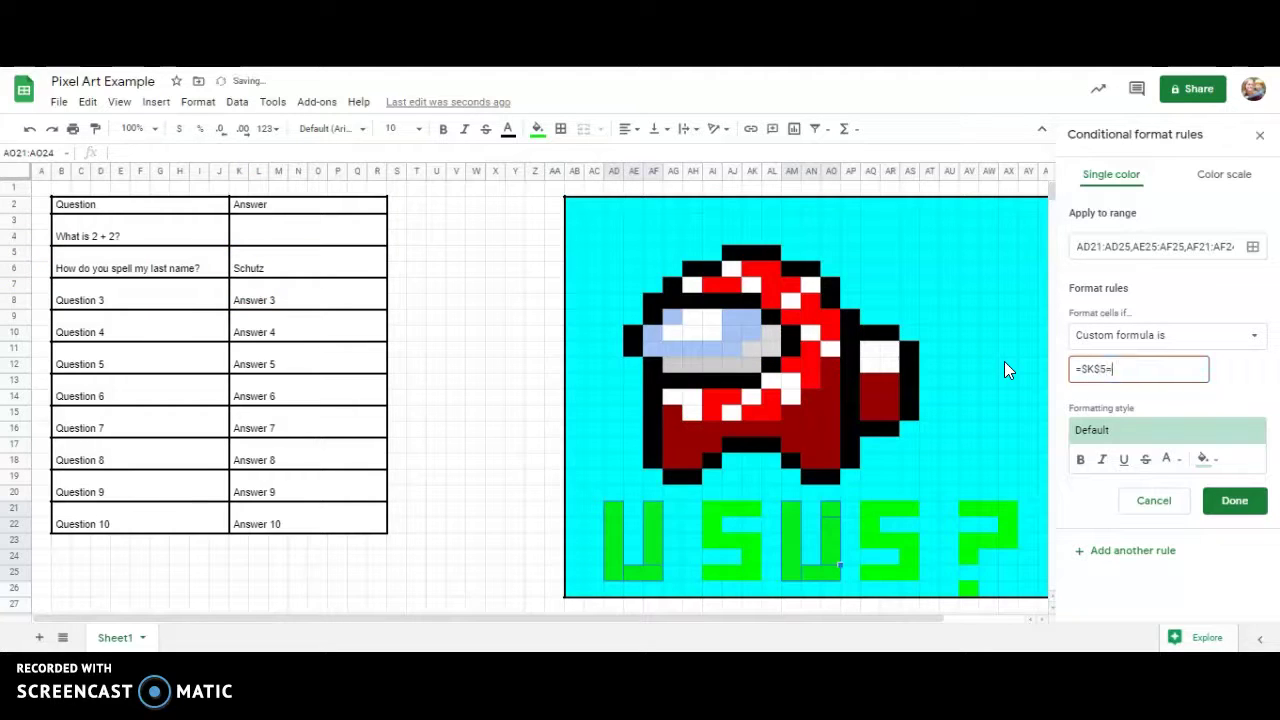
text(")
text(Schutz")
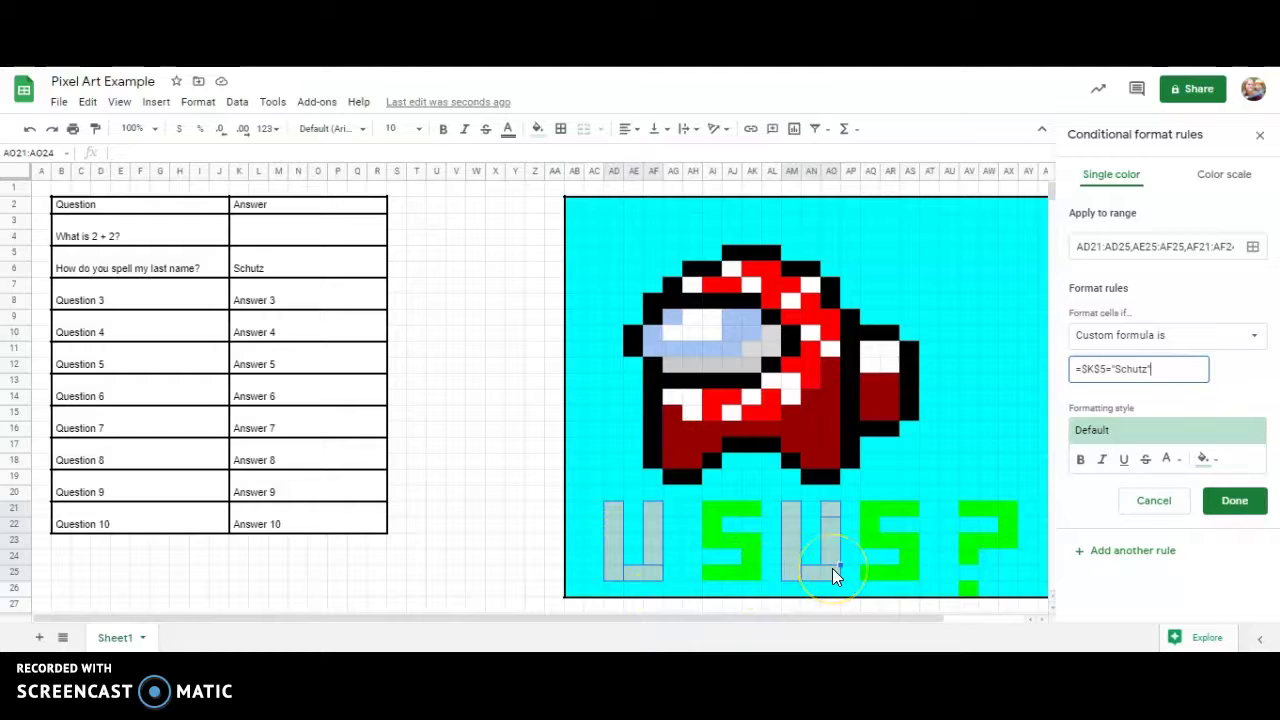
click(1203, 458)
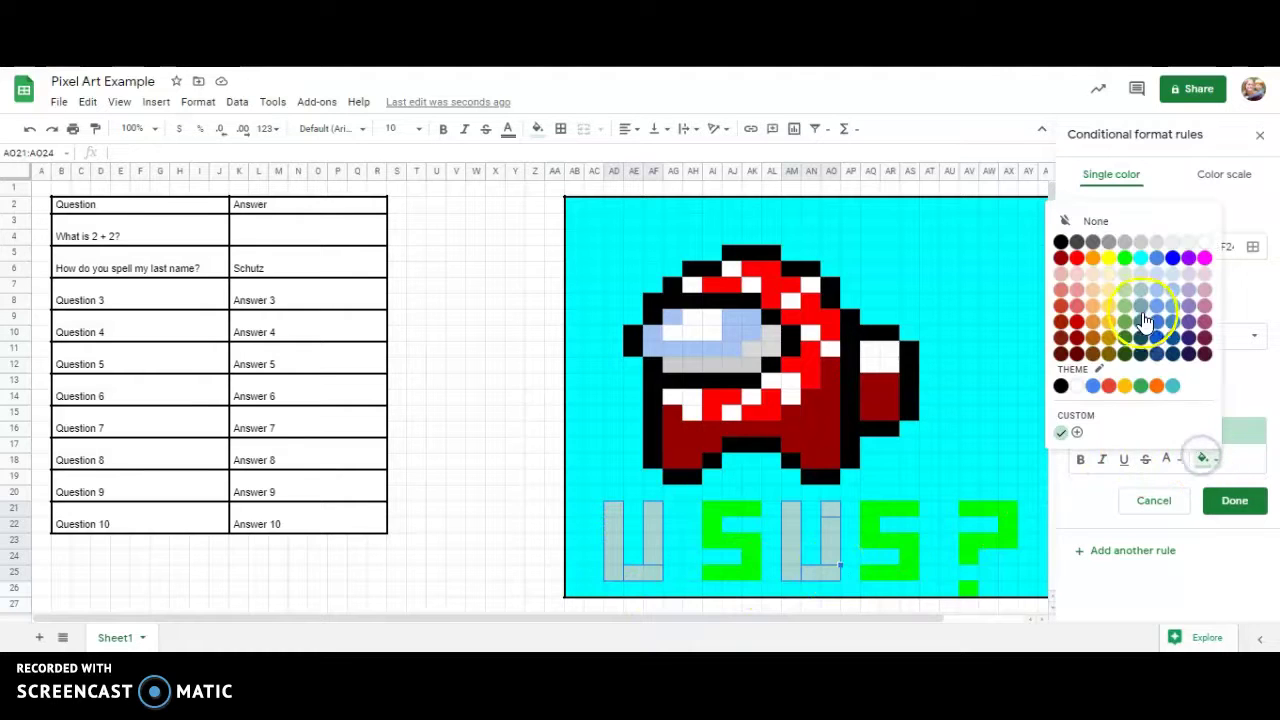
click(1124, 258)
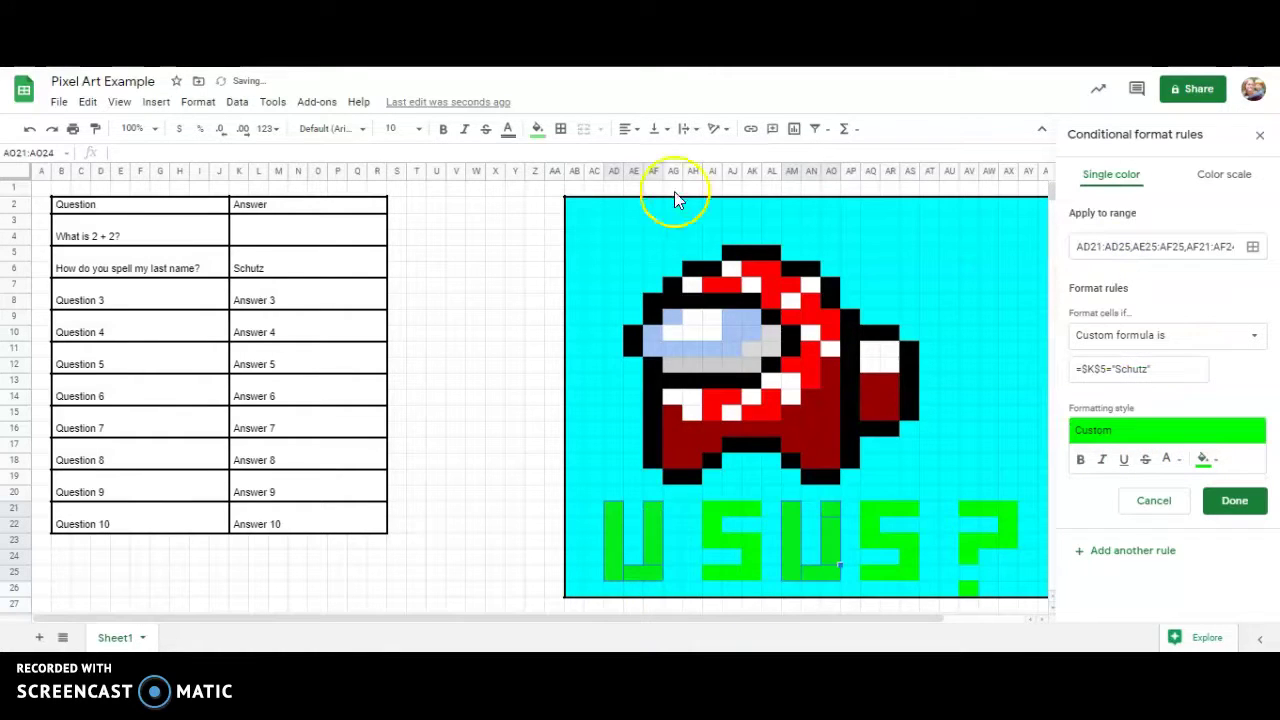
Step: Set the base fill of the selected letter U cells to white and save the conditional format rule
click(537, 128)
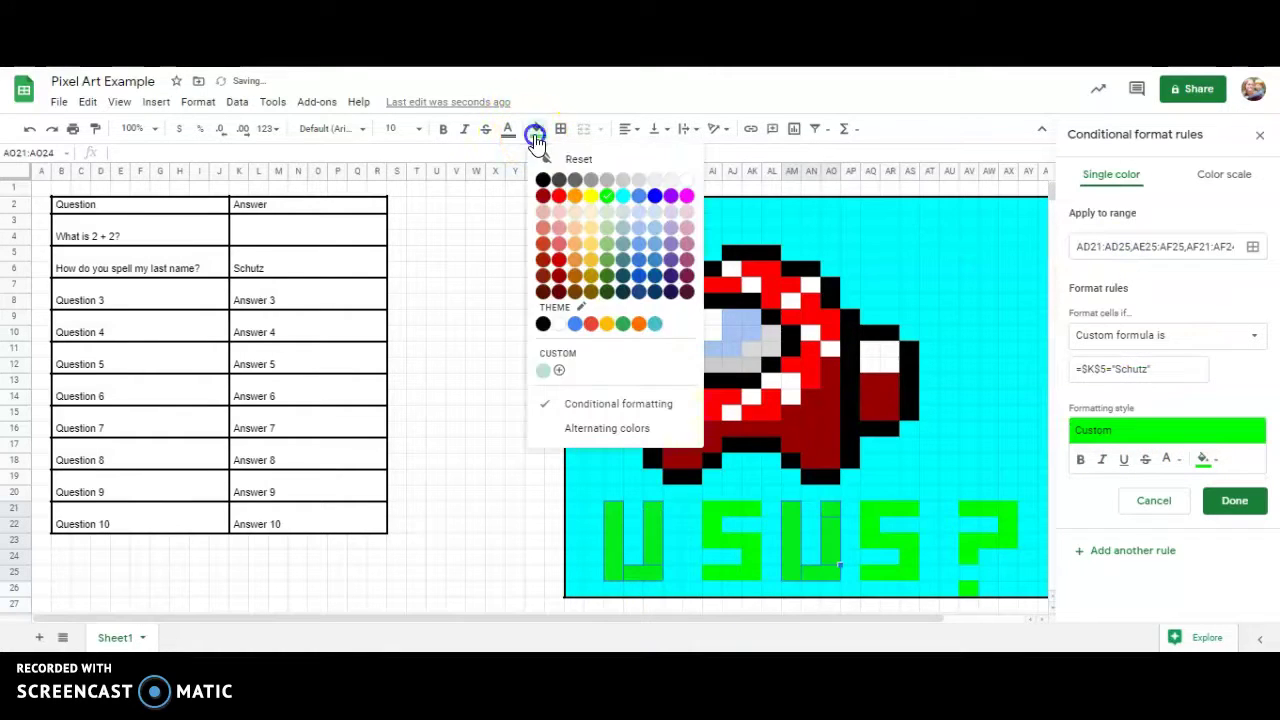
click(691, 187)
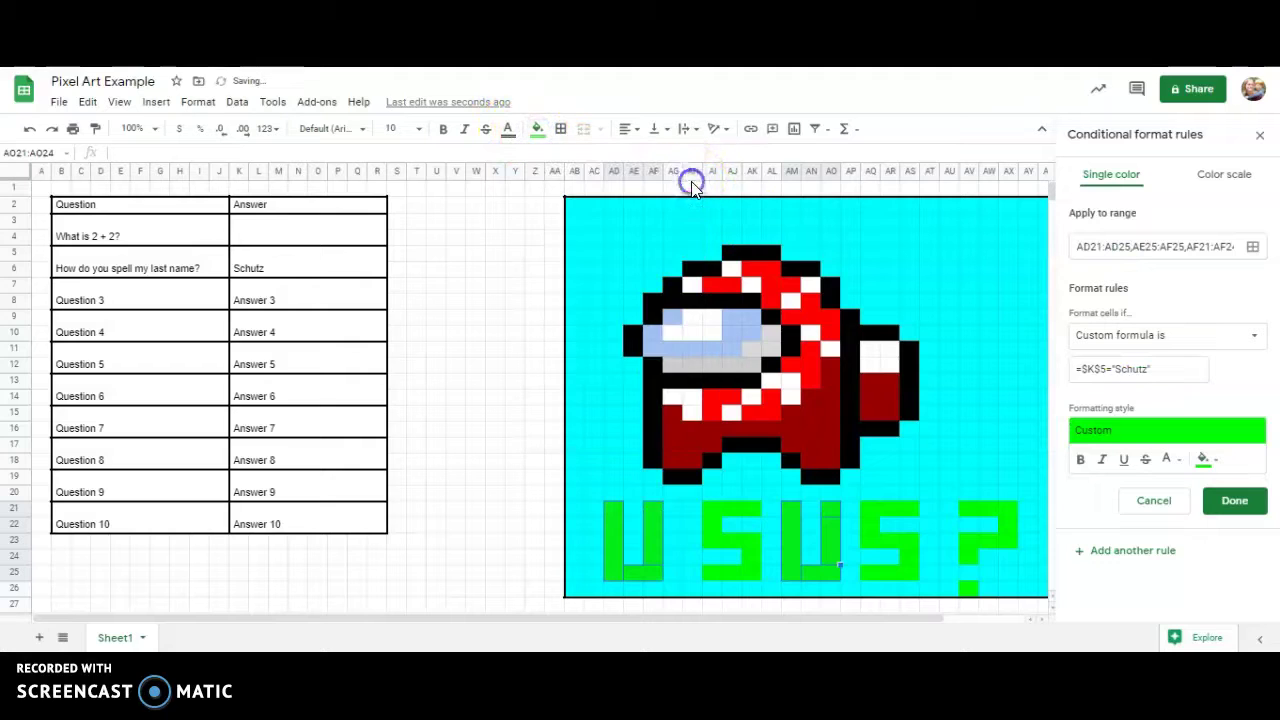
click(1256, 503)
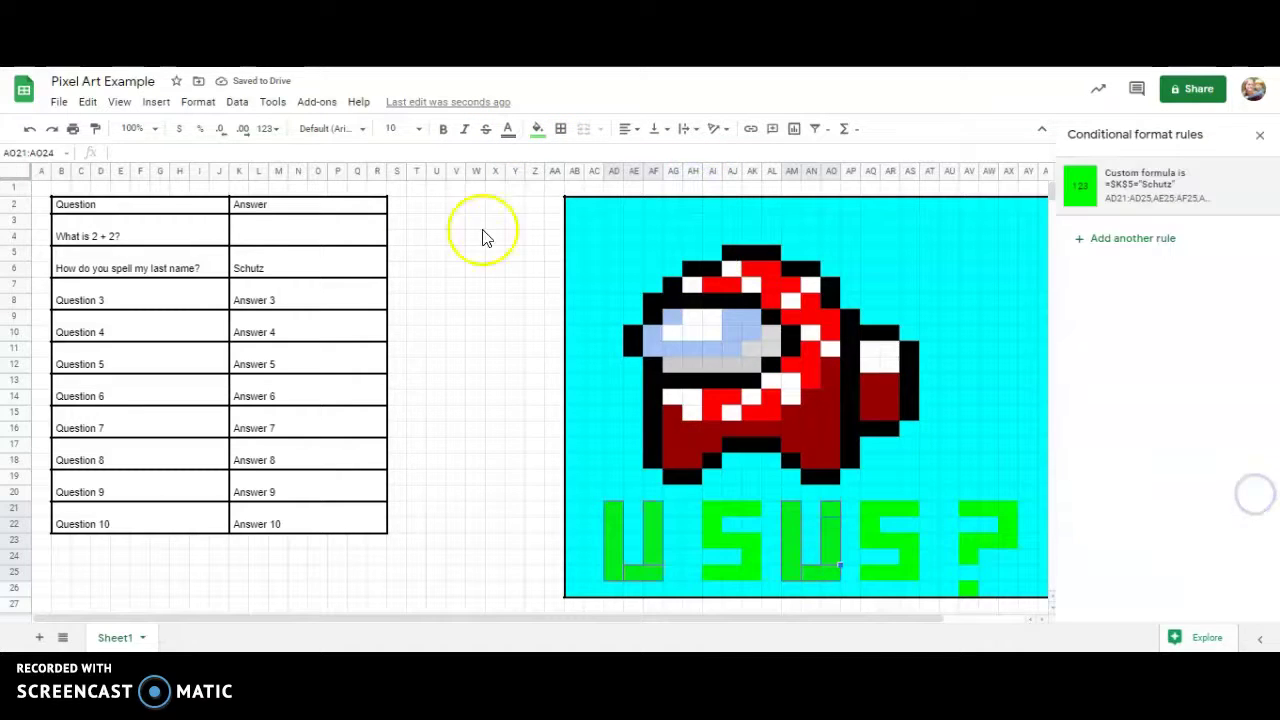
Step: Test both rules by clearing the last-name answer, entering 4 for "What is 2 + 2?" and re-entering the last name
click(308, 270)
key(Delete)
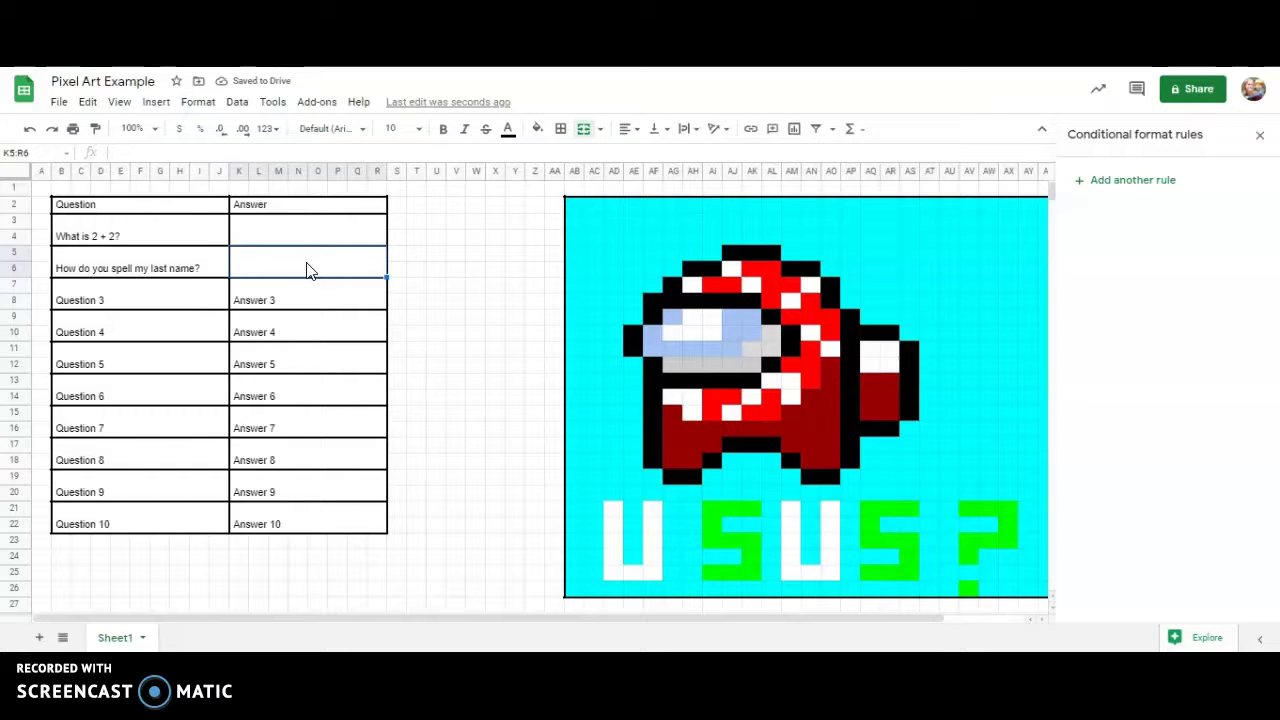
click(308, 238)
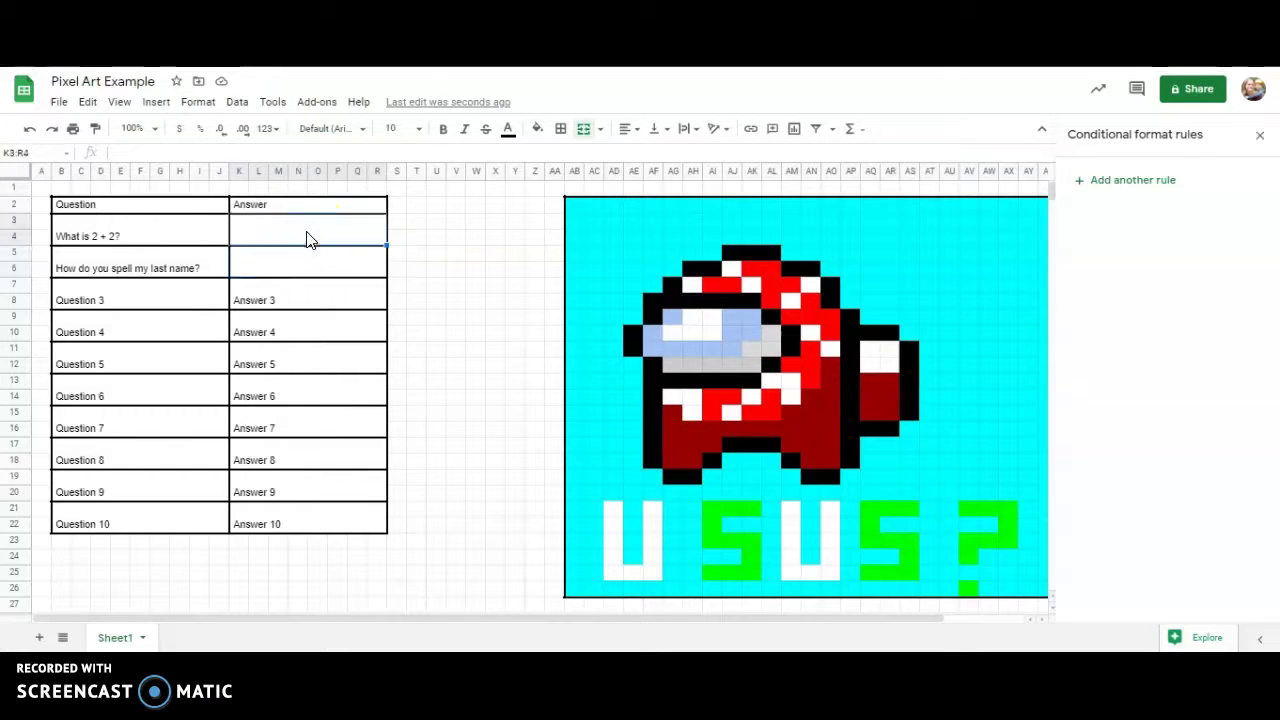
text(4)
key(Return)
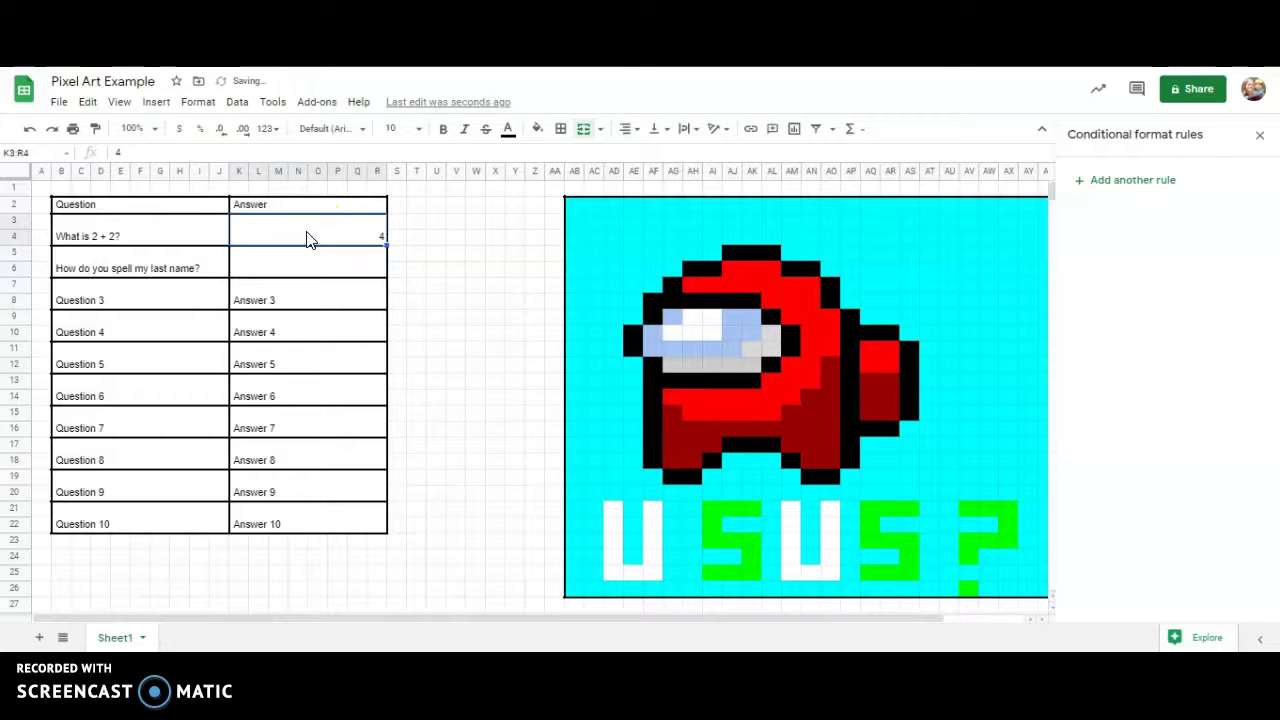
key(Down)
text(Schutz)
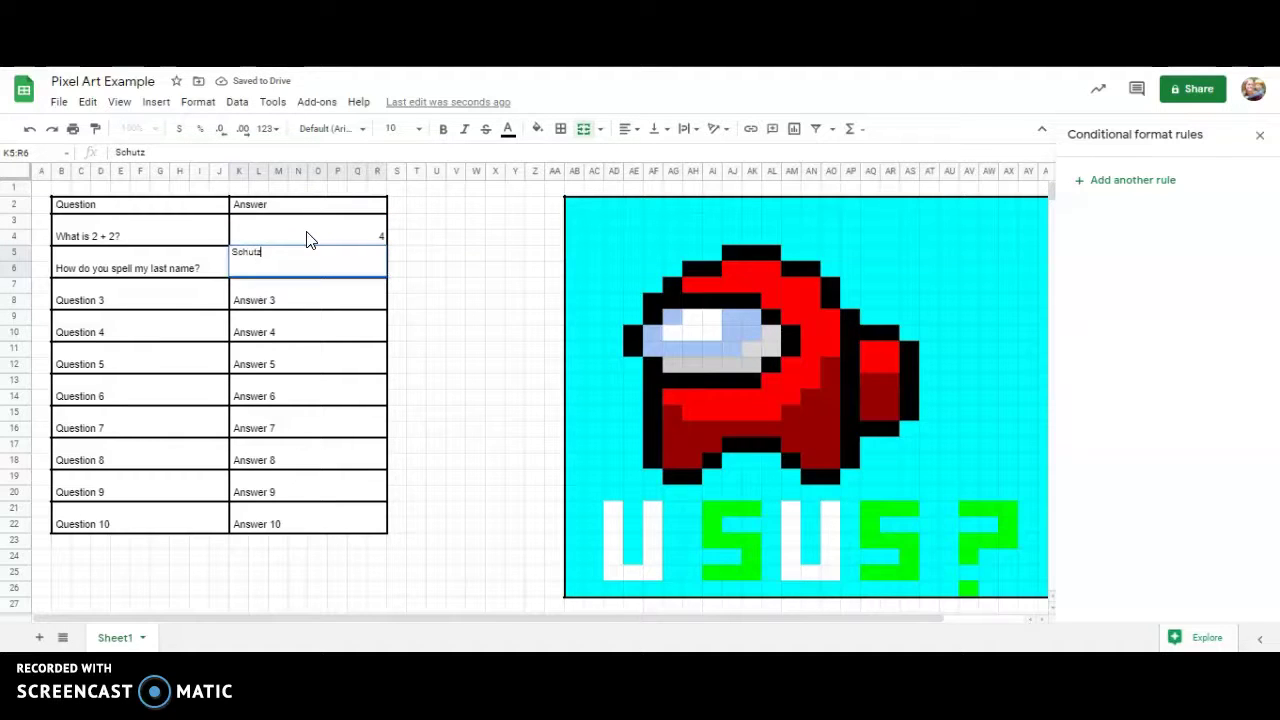
key(Return)
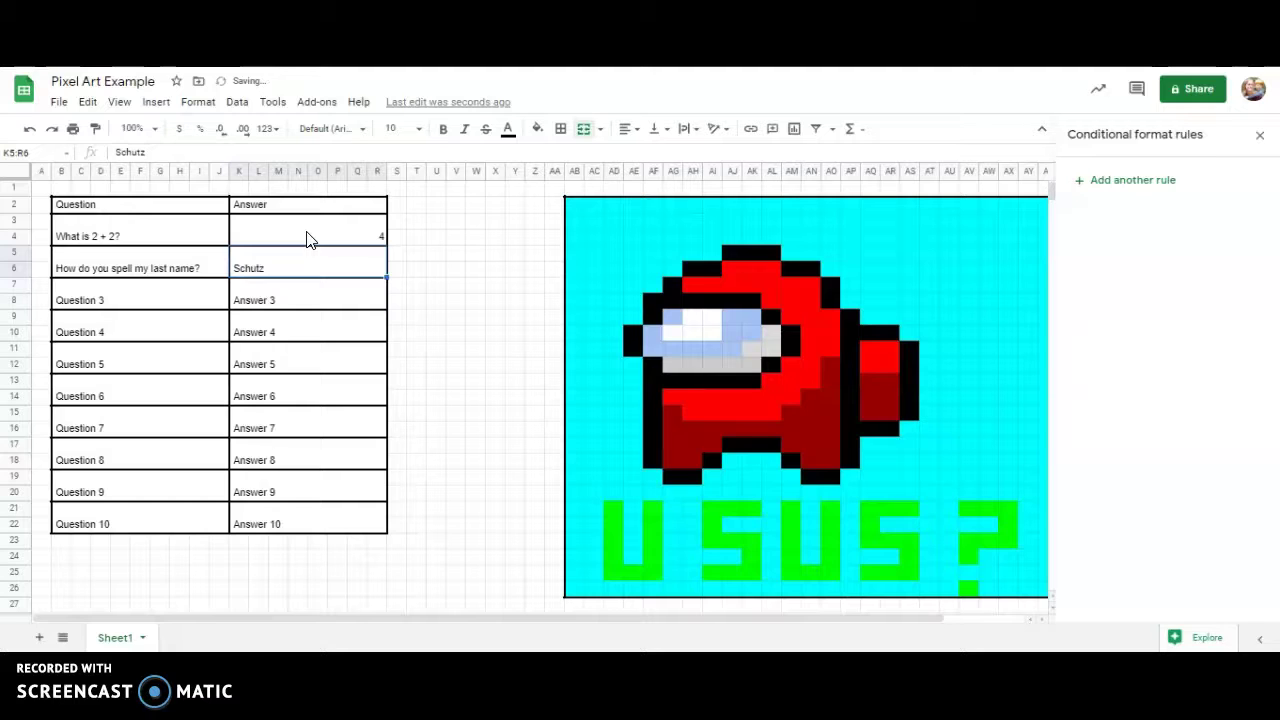
Step: Clear the last-name answer and the answer to "What is 2 + 2?", testing the latter once more by entering 4 and clearing it
key(Delete)
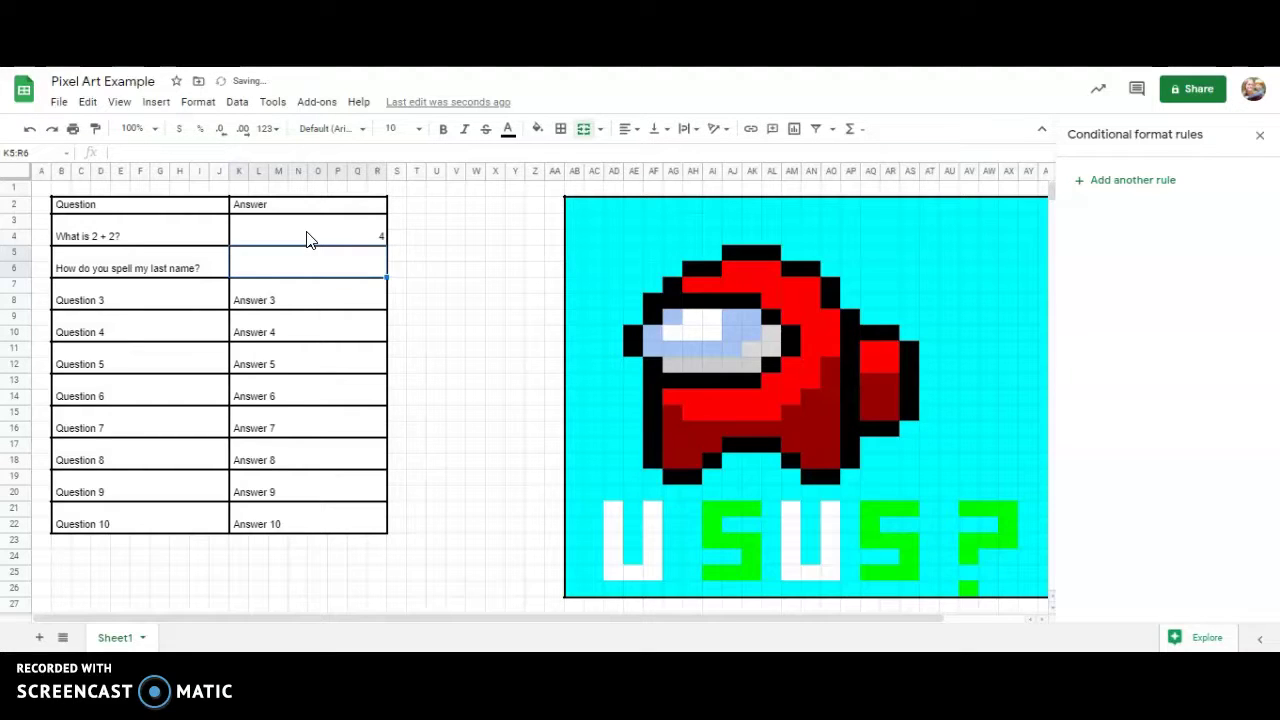
click(307, 239)
key(Delete)
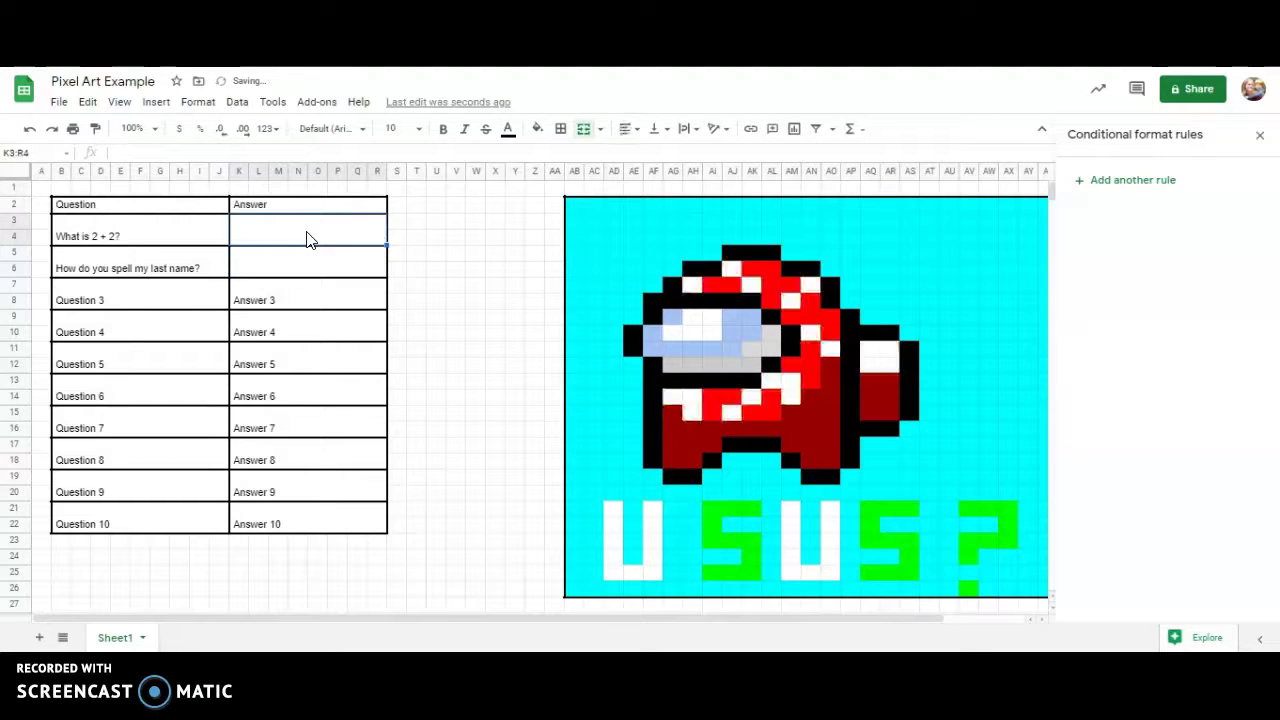
text(4)
key(Return)
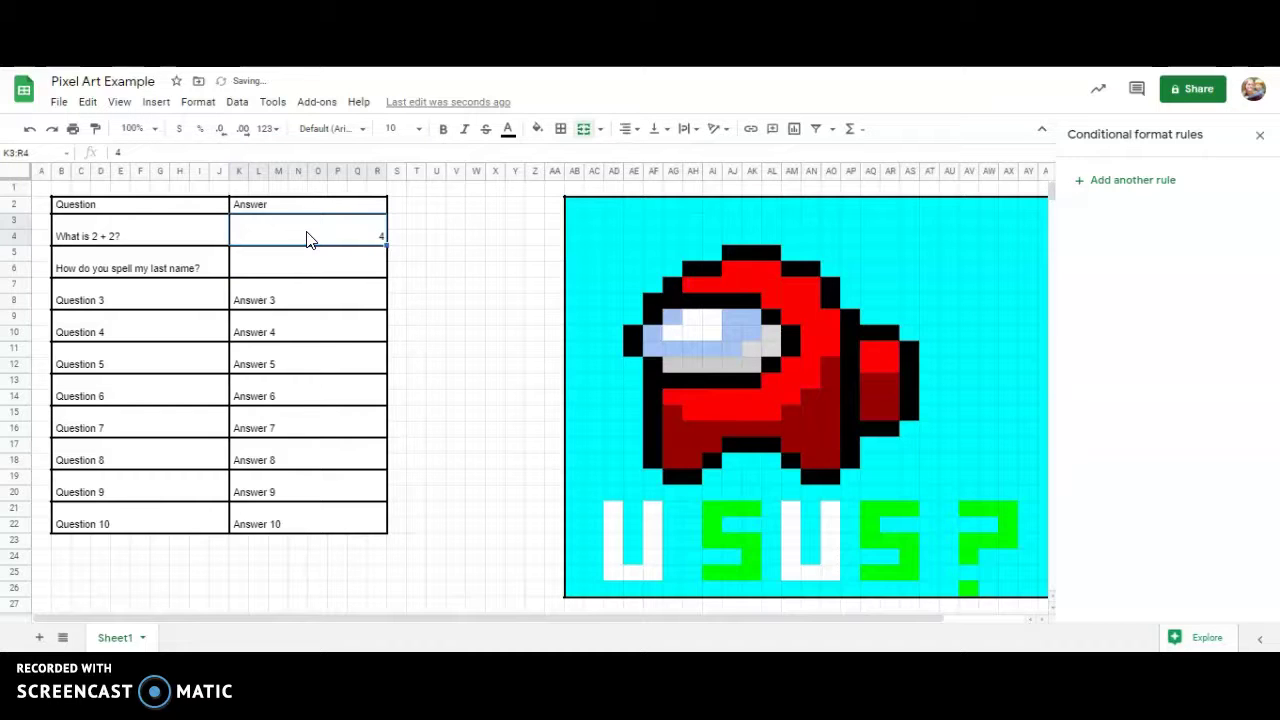
key(Delete)
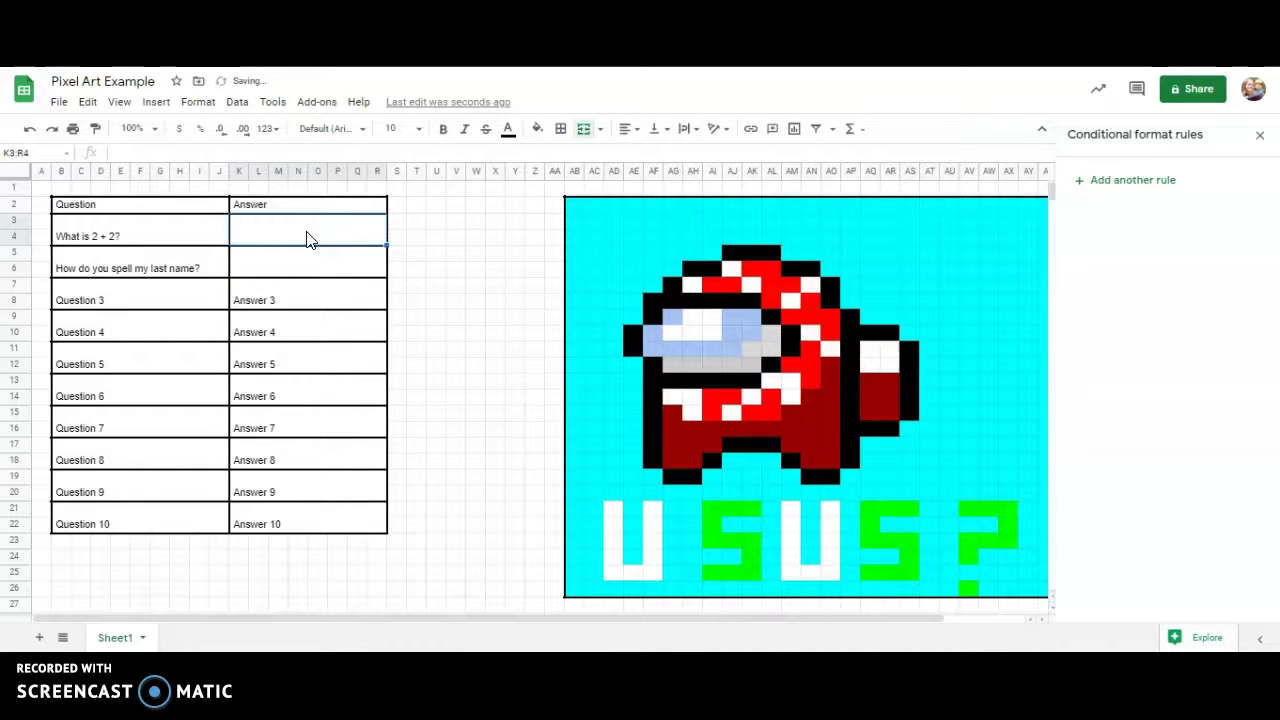